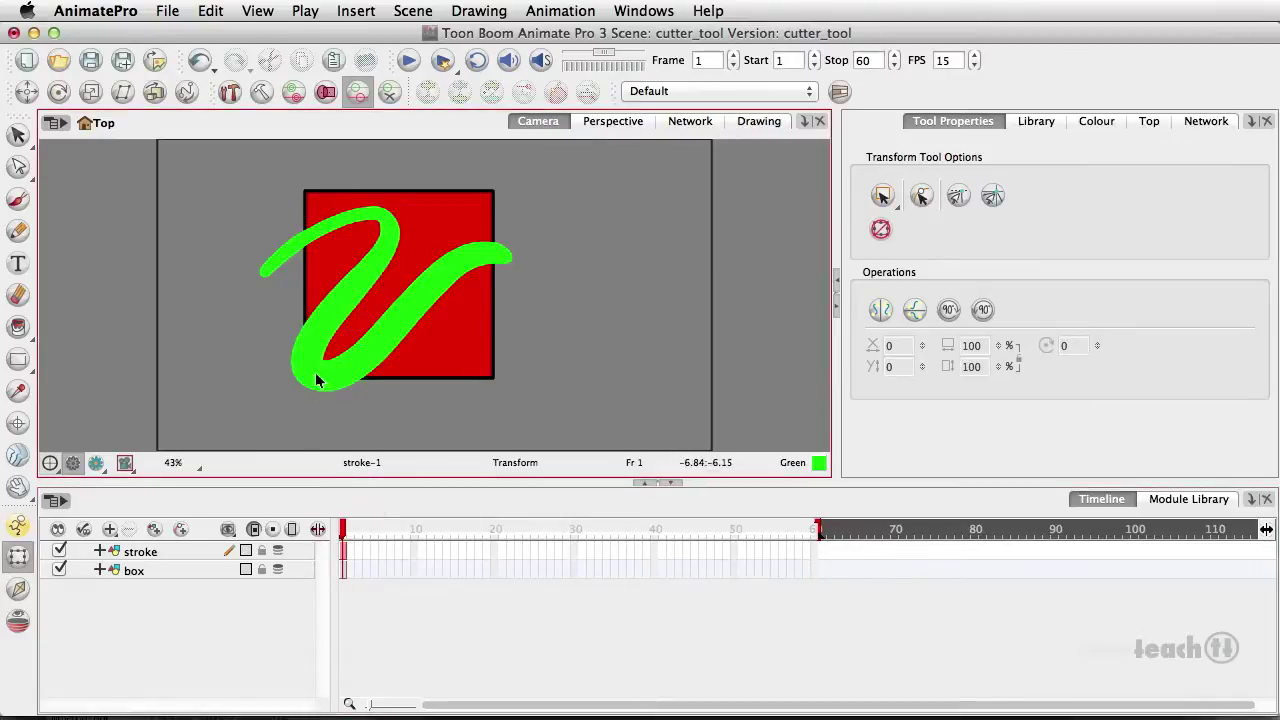
- Open the add-layer type list, then dismiss it without adding a new layer
left_click(108, 529)
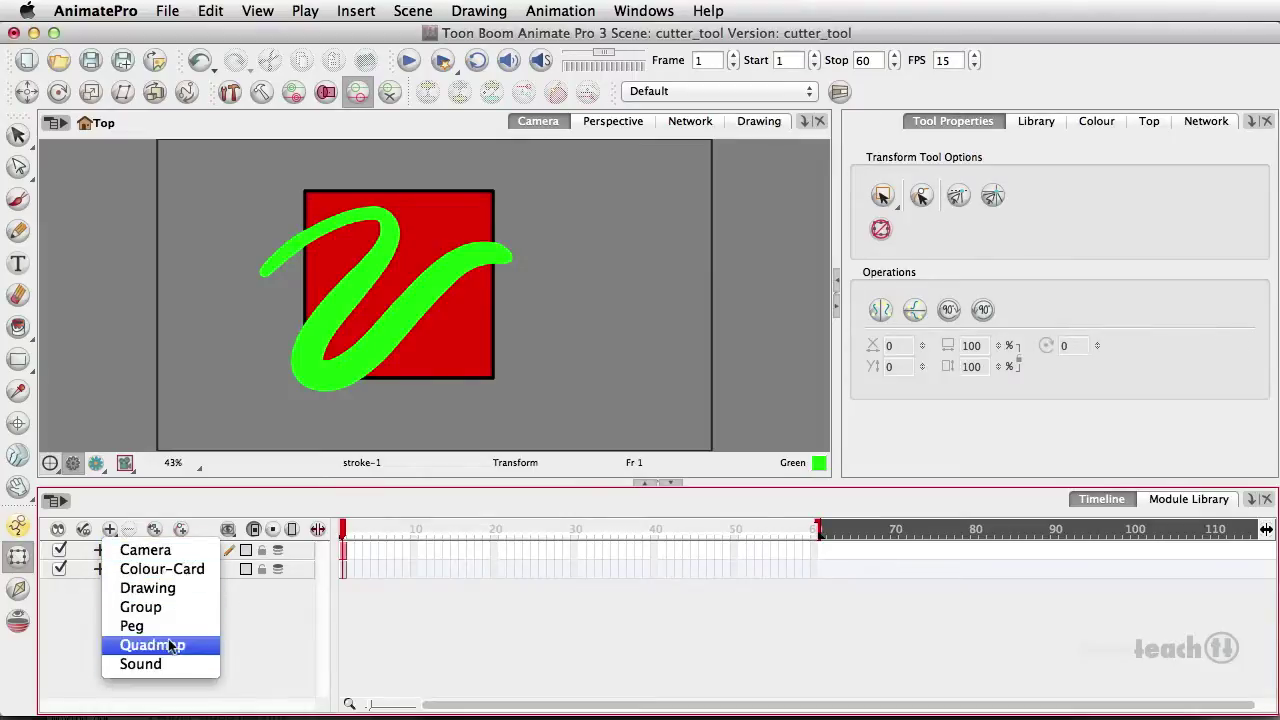
left_click(239, 688)
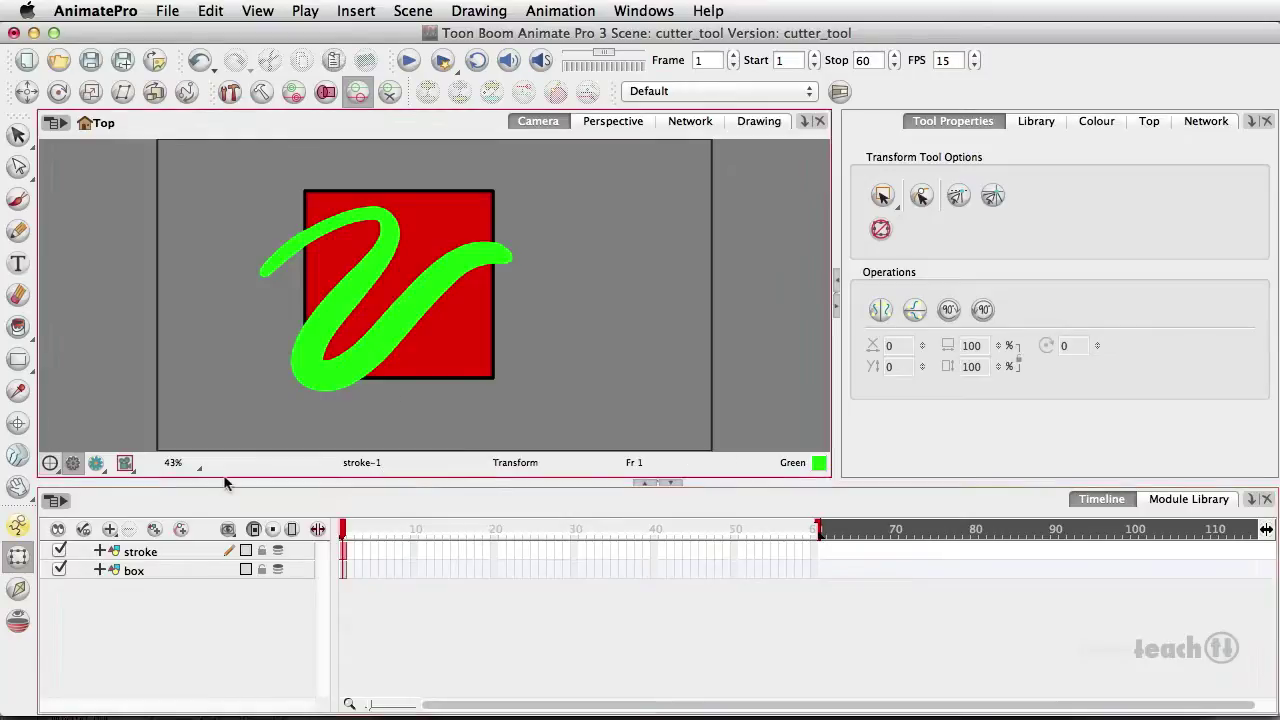
- Select the stroke and box layers, then show the full node network in the right panel
left_click(152, 552)
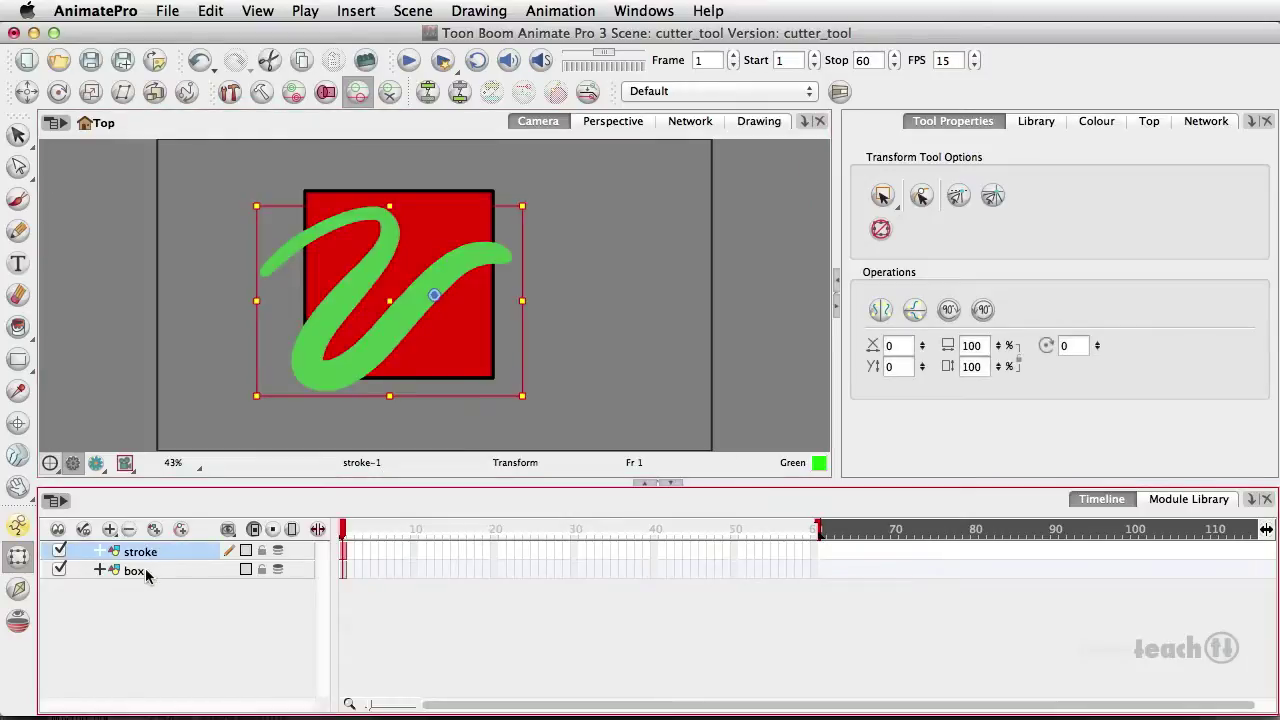
left_click(146, 575)
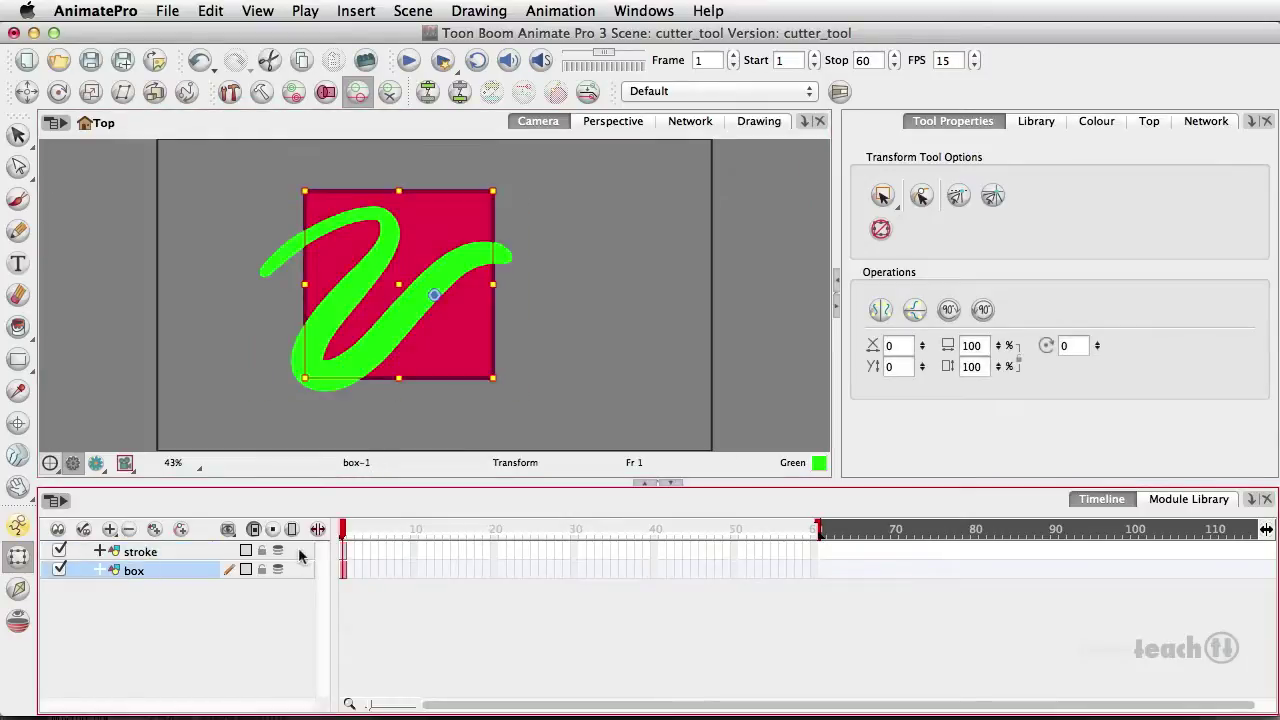
left_click(343, 553)
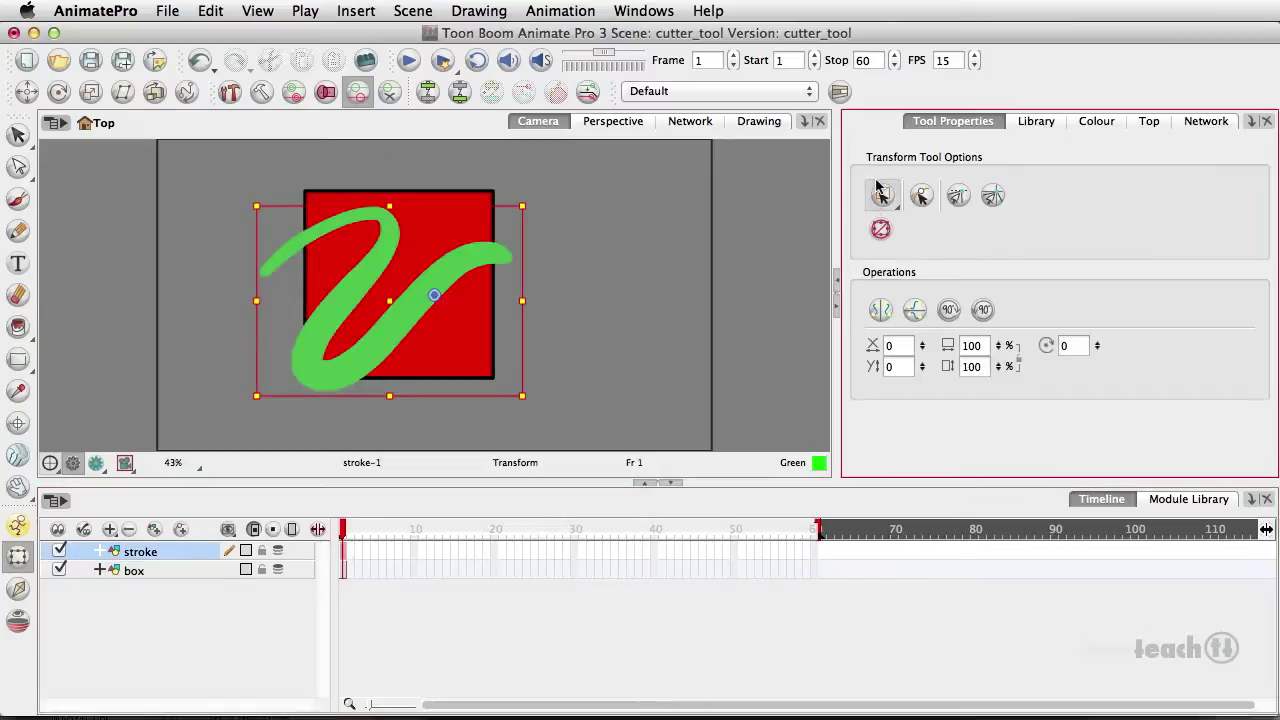
left_click(1206, 124)
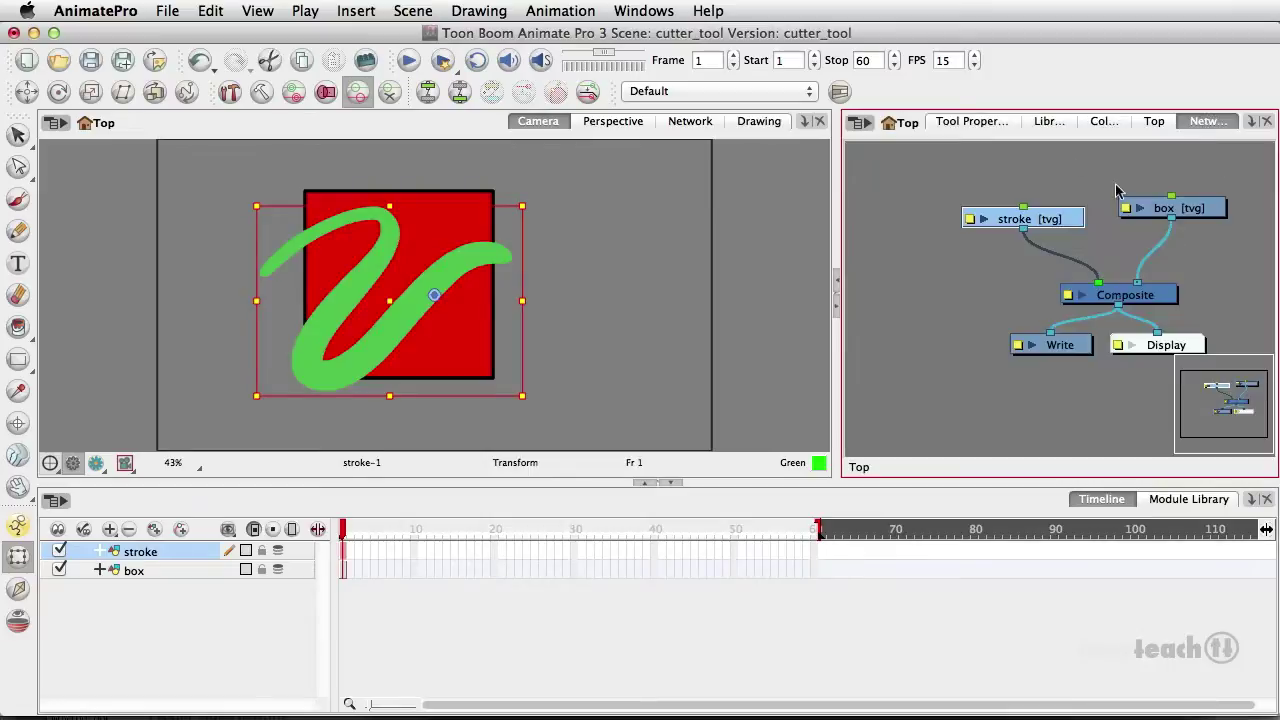
left_click(1251, 122)
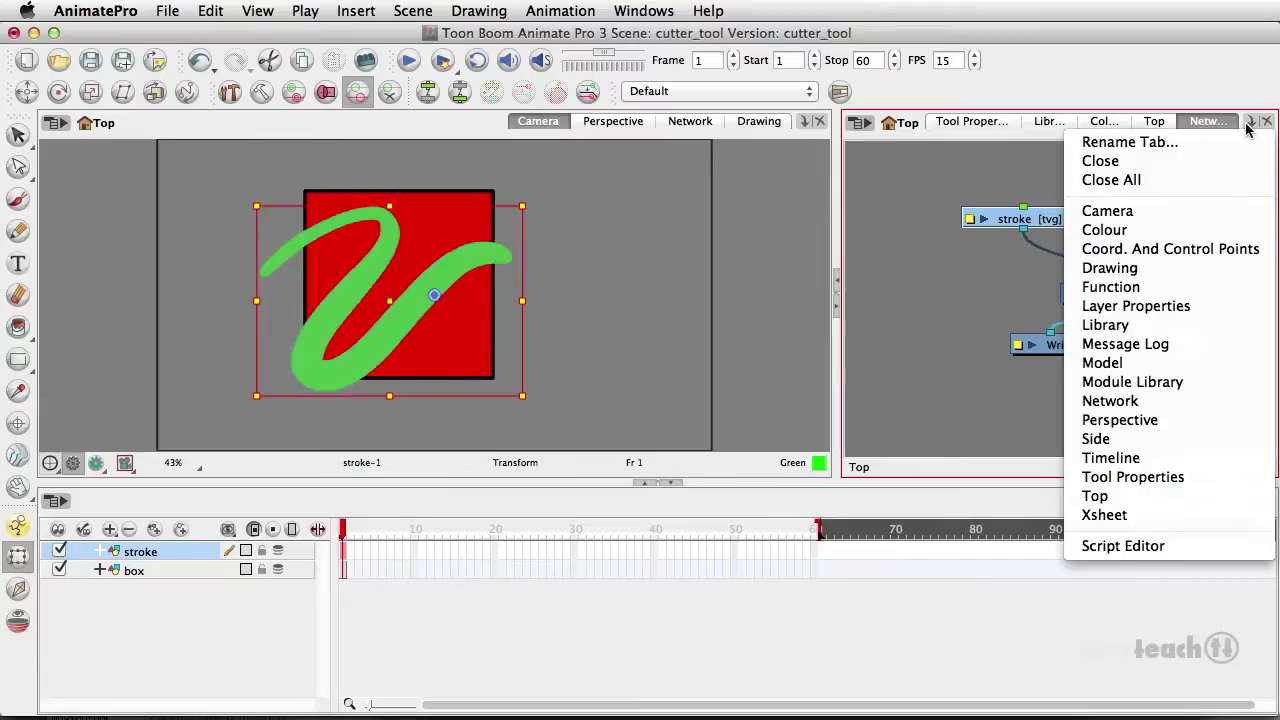
left_click(1112, 402)
- Move the stroke node higher and show the Module Library in the lower panel
left_click(1160, 212)
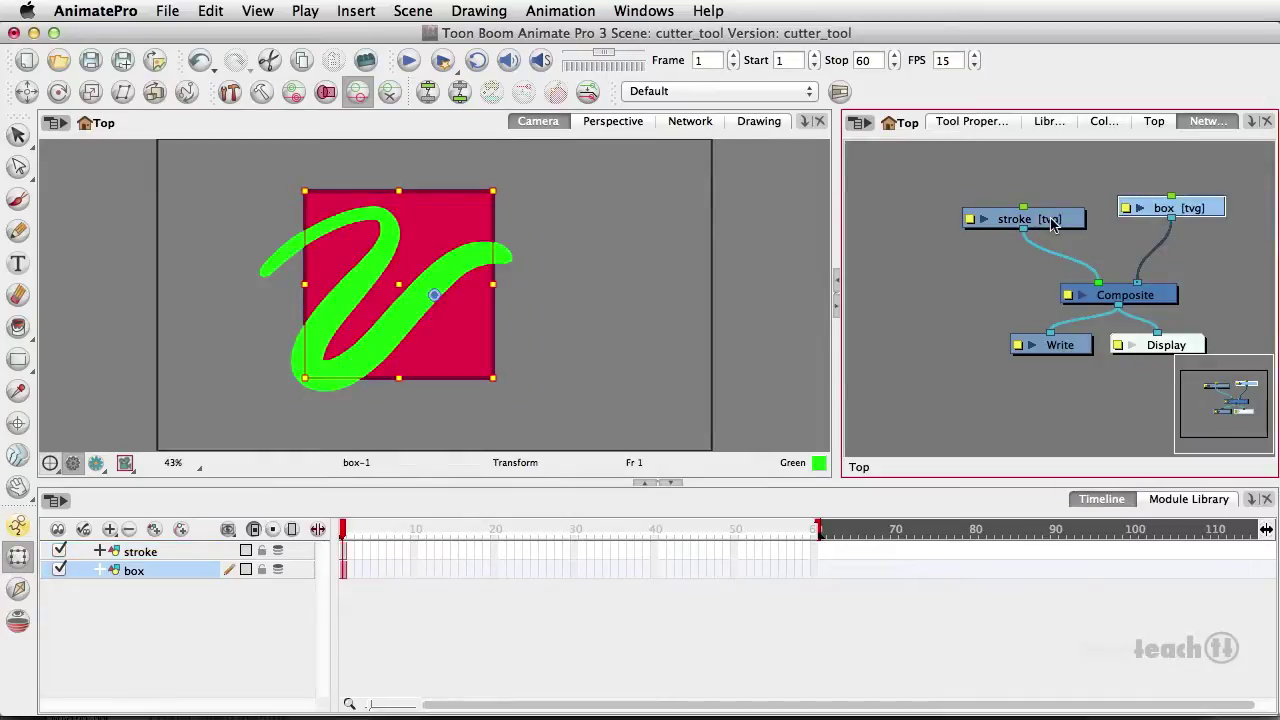
left_click(1050, 220)
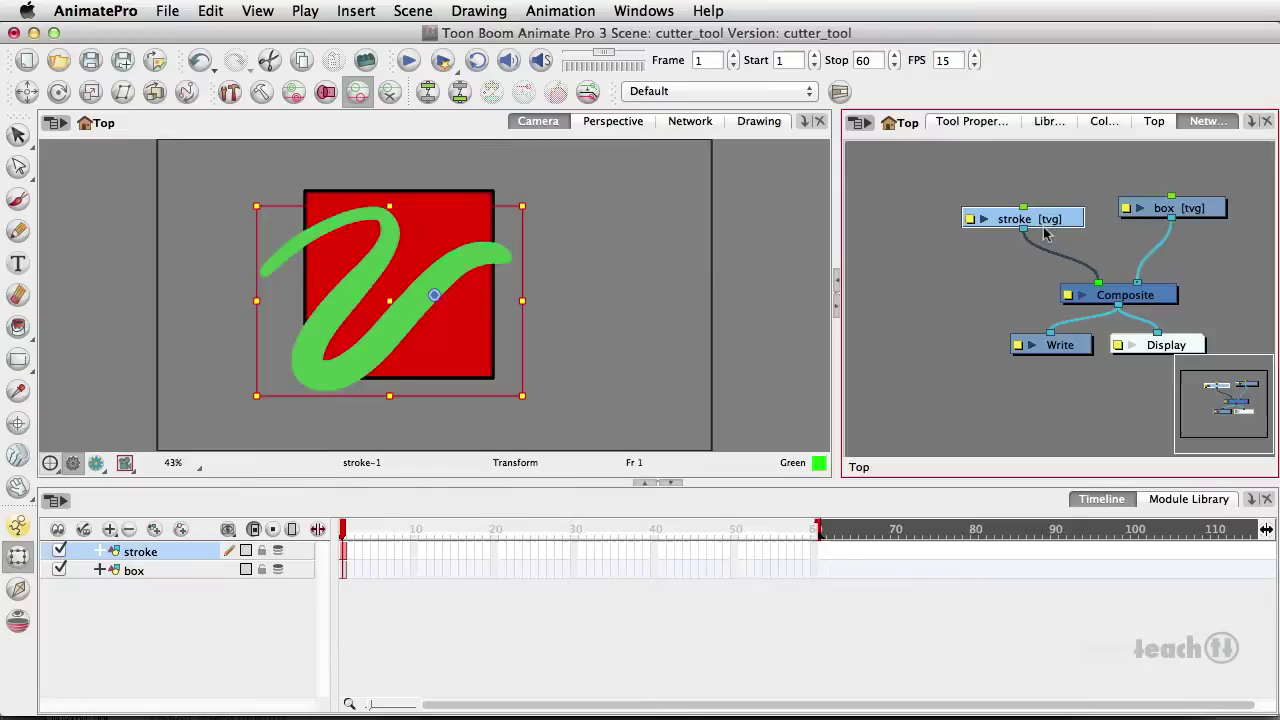
left_click_drag(1055, 210, 1043, 167)
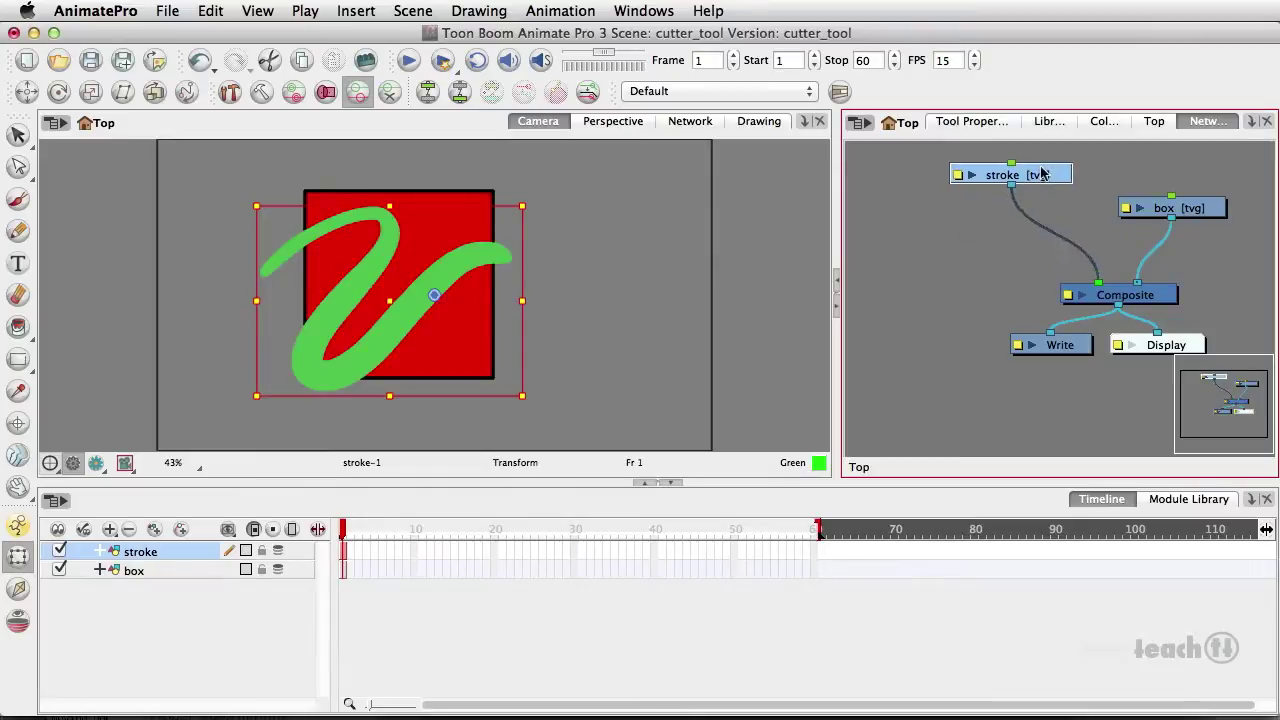
left_click(812, 494)
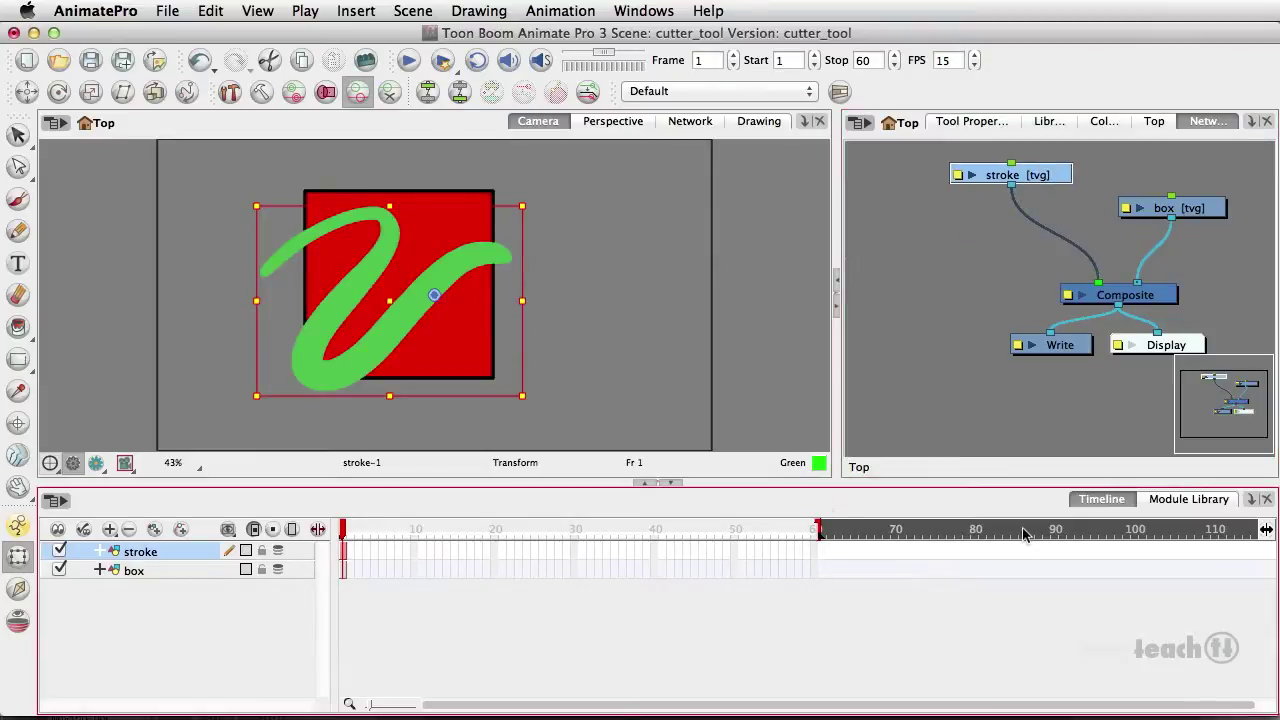
left_click(1181, 499)
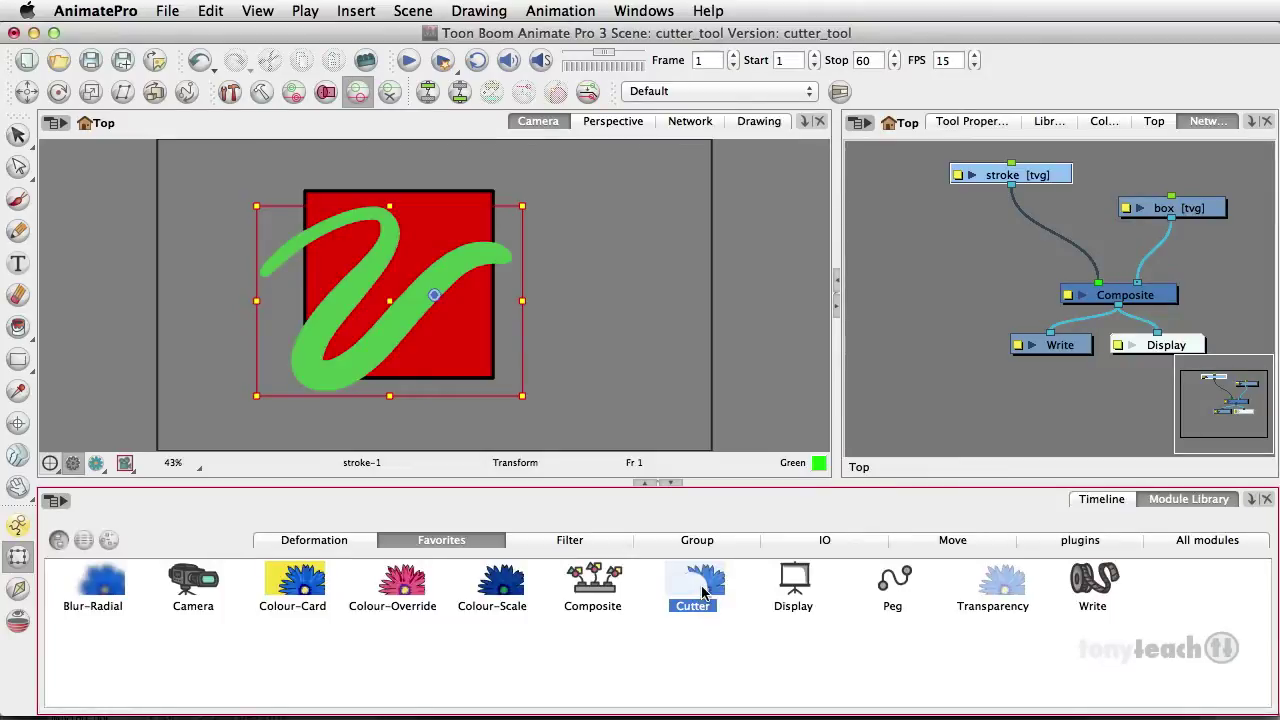
- Drop a Cutter node into the network, nudge the stroke node up, and select box with stroke
left_click_drag(703, 592, 772, 506)
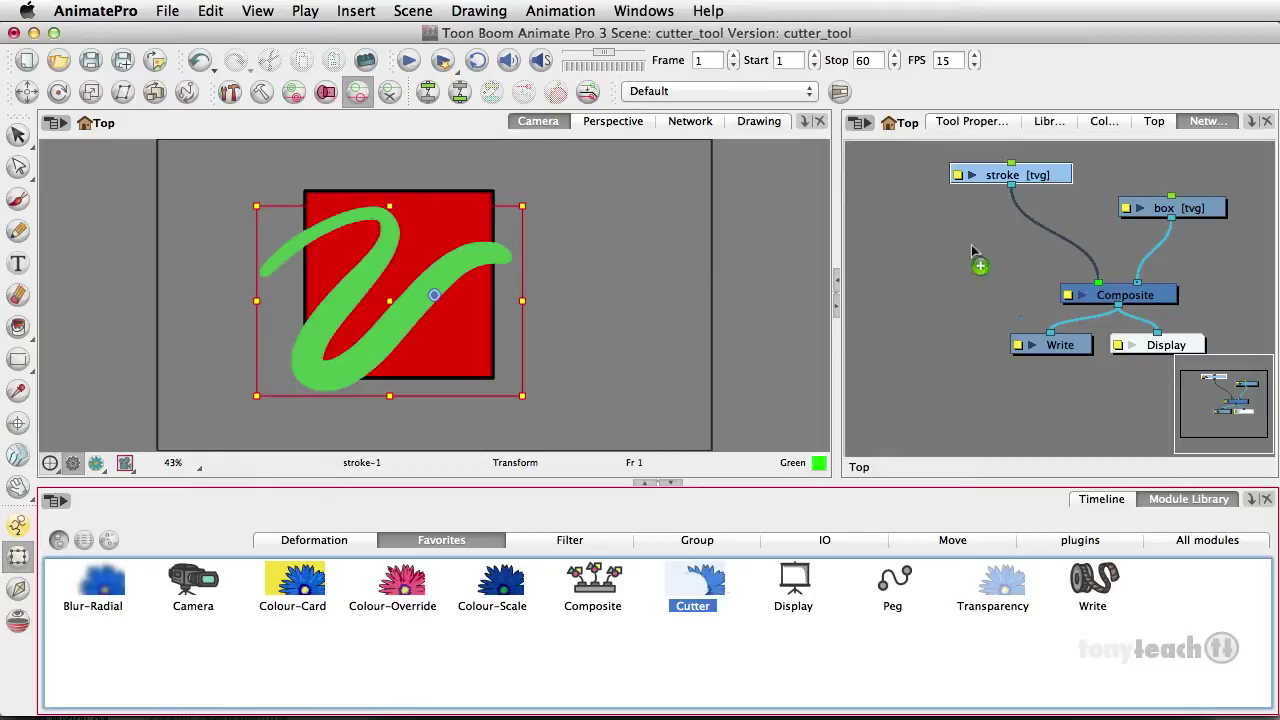
left_click_drag(977, 234, 977, 234)
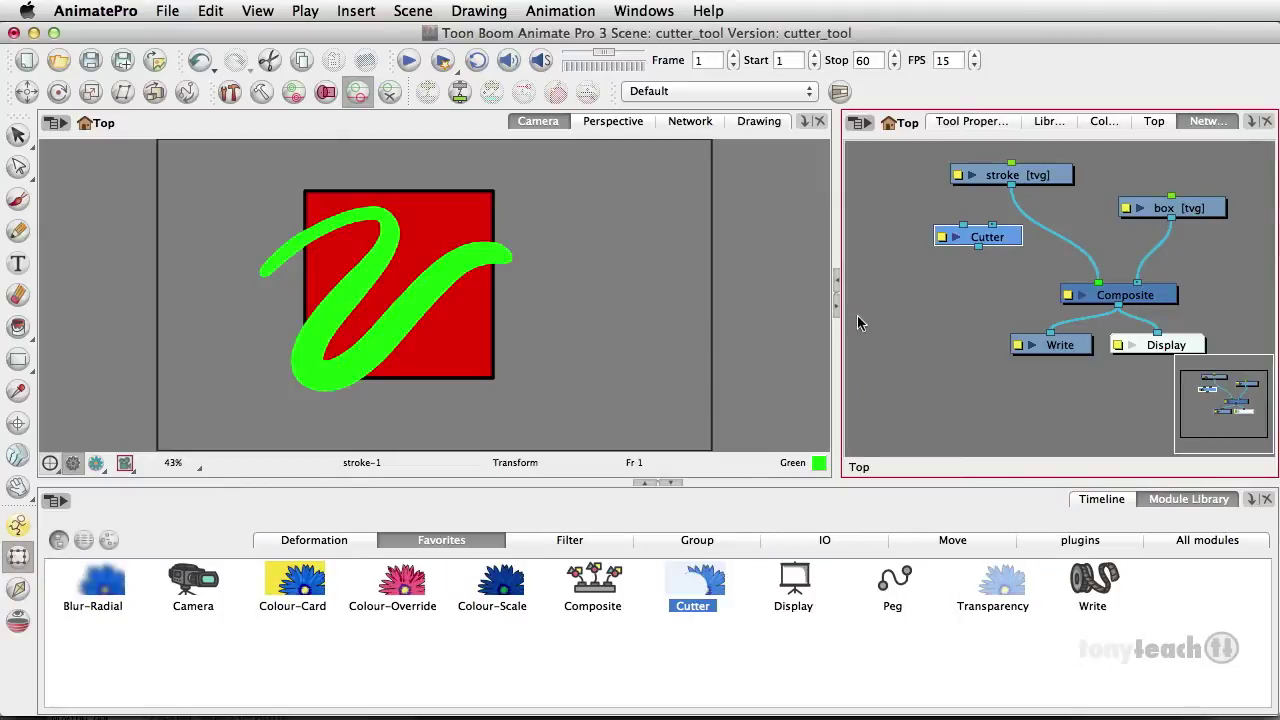
left_click_drag(1038, 175, 1037, 159)
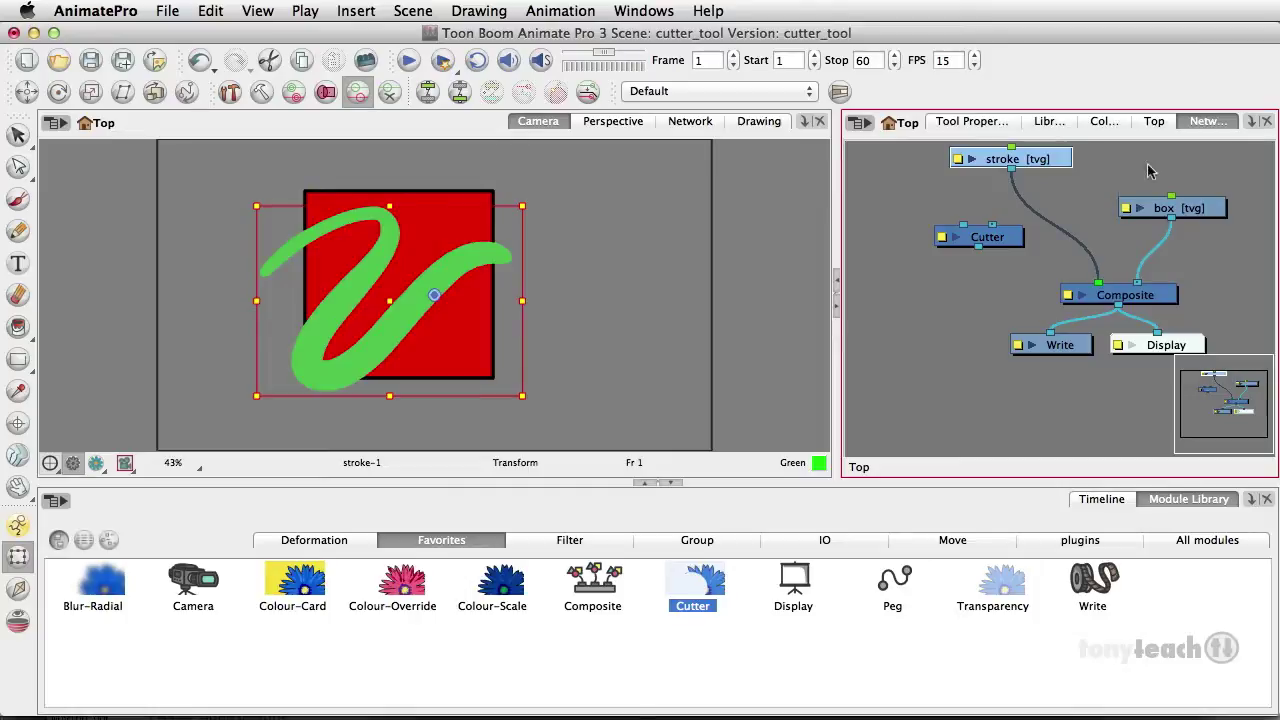
left_click(1140, 208)
left_click(1128, 202, "shift")
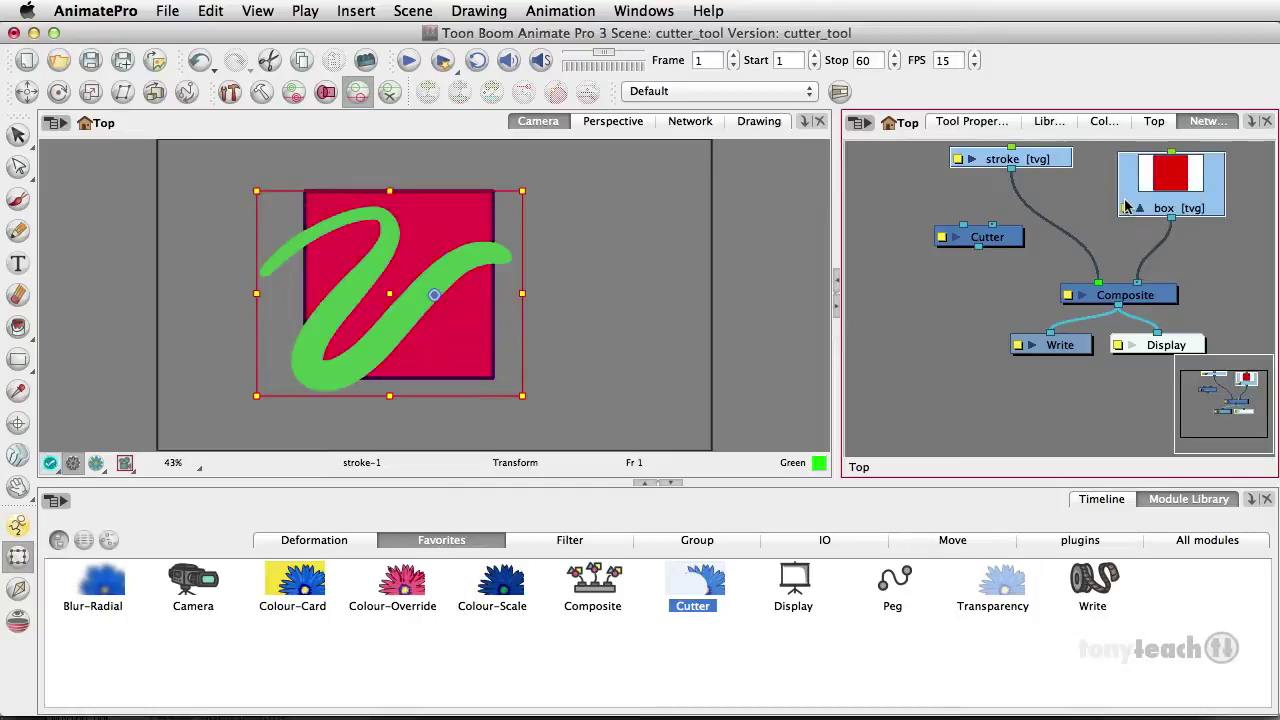
left_click(1139, 208)
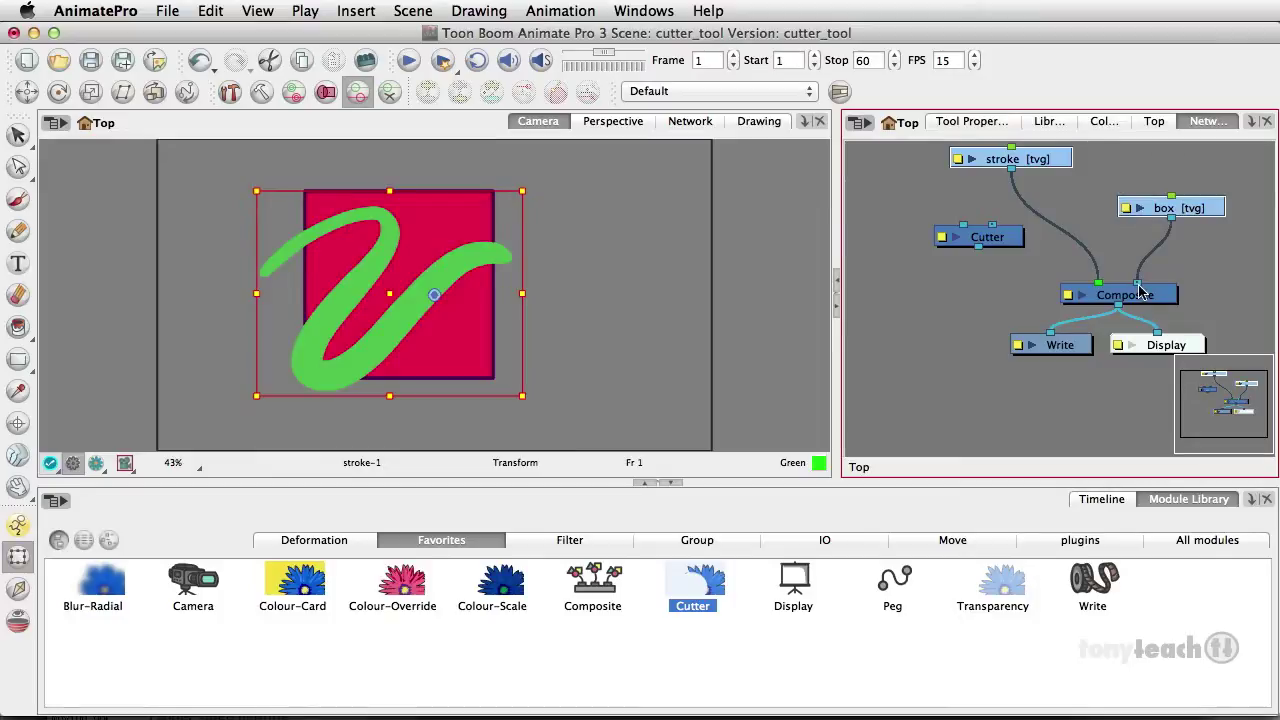
- Rewire box and stroke into the Cutter inputs and place Cutter under the box node
mouse_move(1139, 286)
left_mouse_down()
mouse_move(1128, 250)
mouse_move(1079, 204)
mouse_move(993, 203)
mouse_move(993, 218)
left_mouse_up()
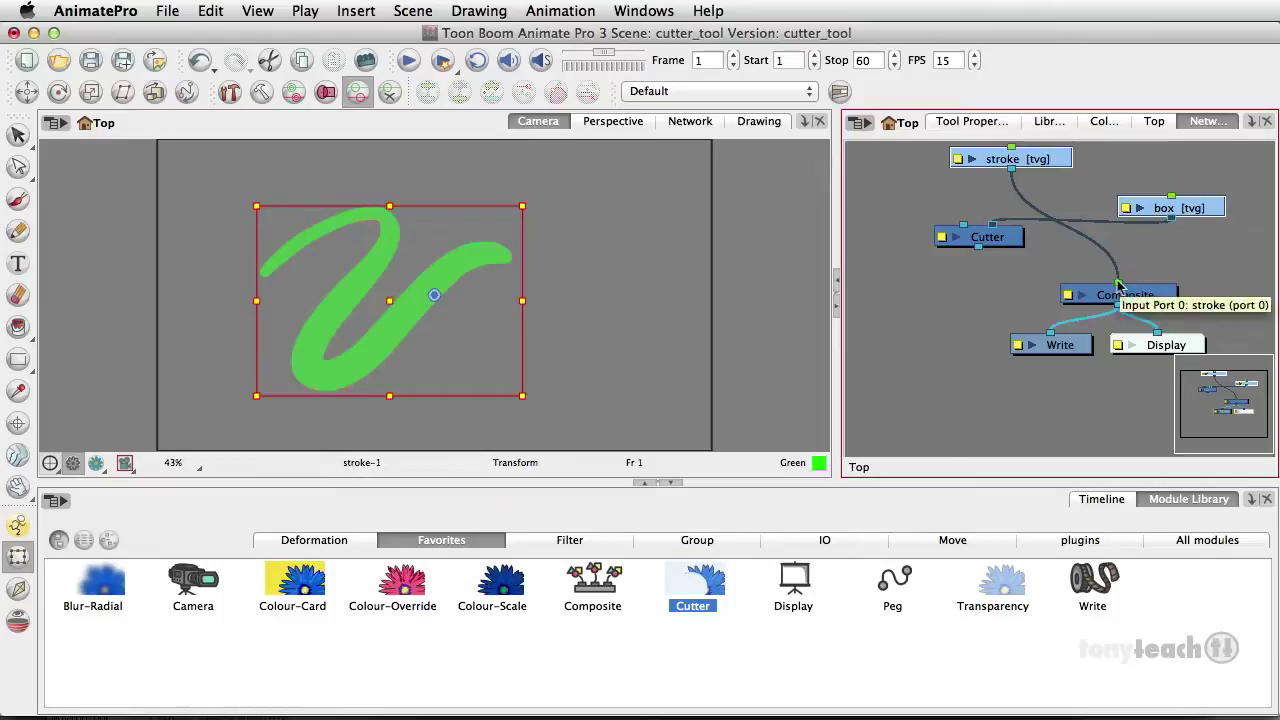
mouse_move(1118, 287)
left_mouse_down()
mouse_move(1000, 220)
mouse_move(953, 222)
mouse_move(1122, 282)
left_mouse_up()
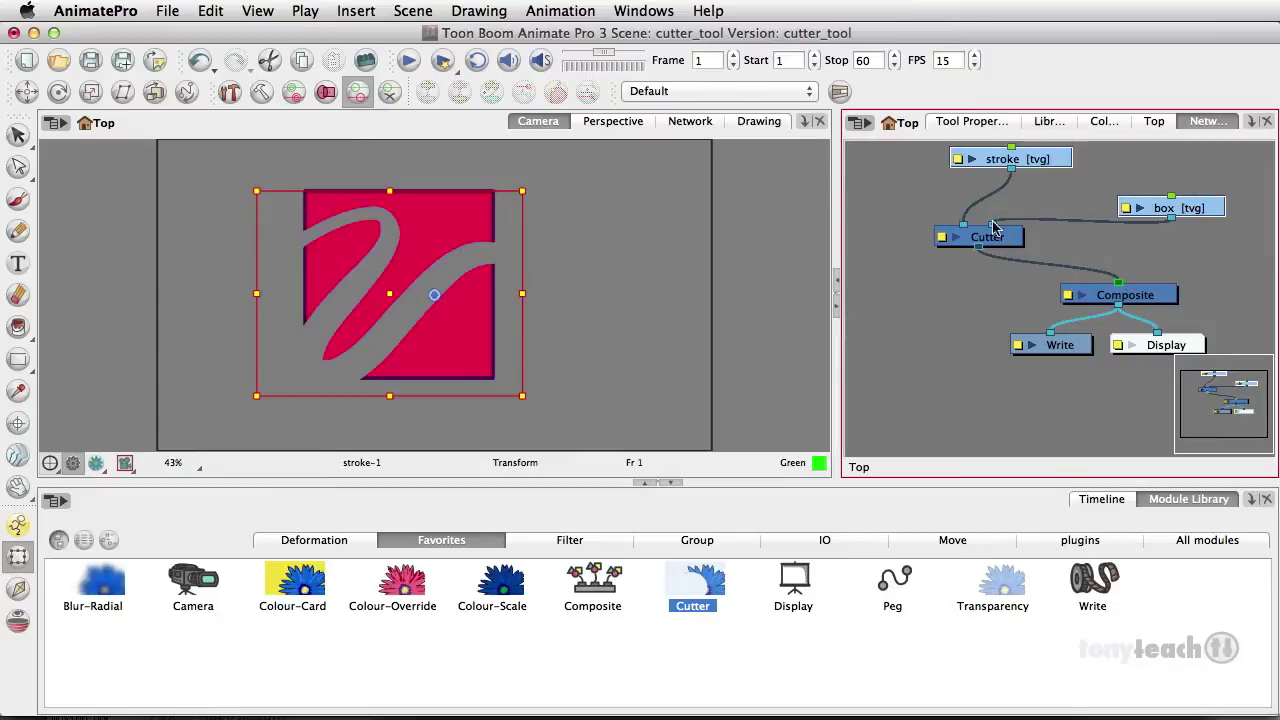
mouse_move(1003, 238)
left_mouse_down()
mouse_move(1148, 248)
mouse_move(1196, 172)
left_mouse_up()
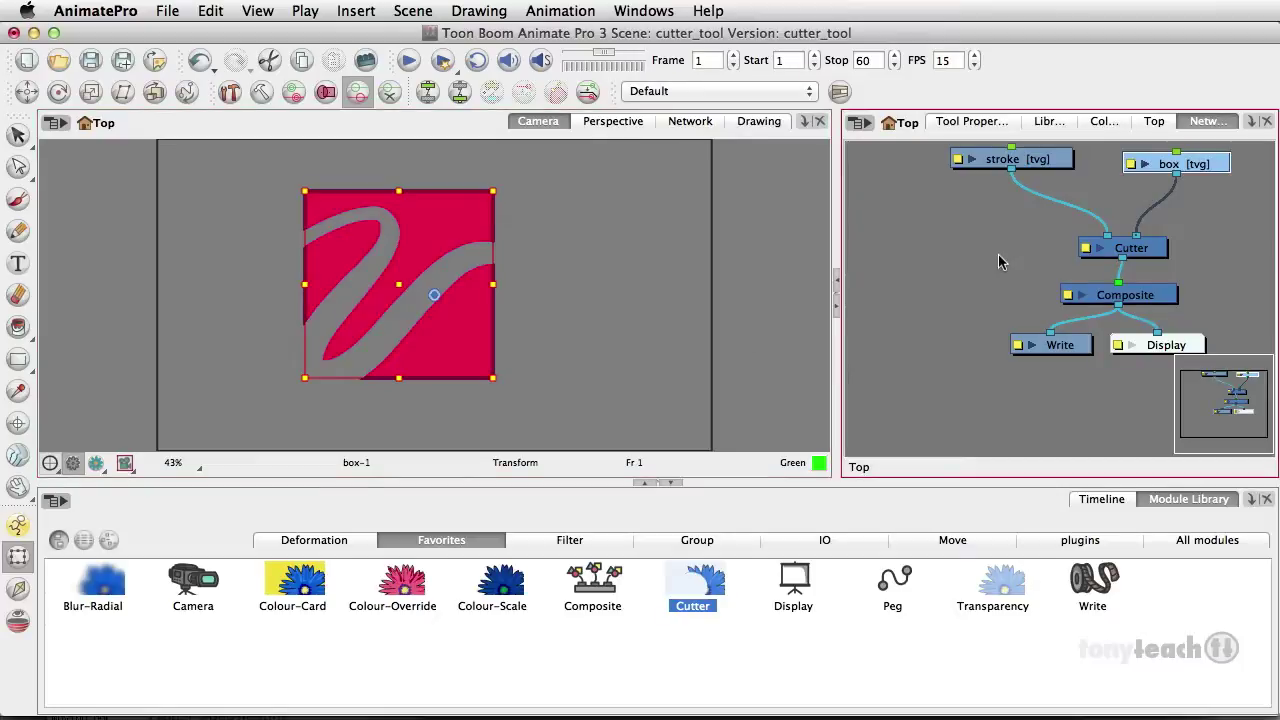
- Extend the stroke and box drawings through frame 50 with F5
left_click(971, 121)
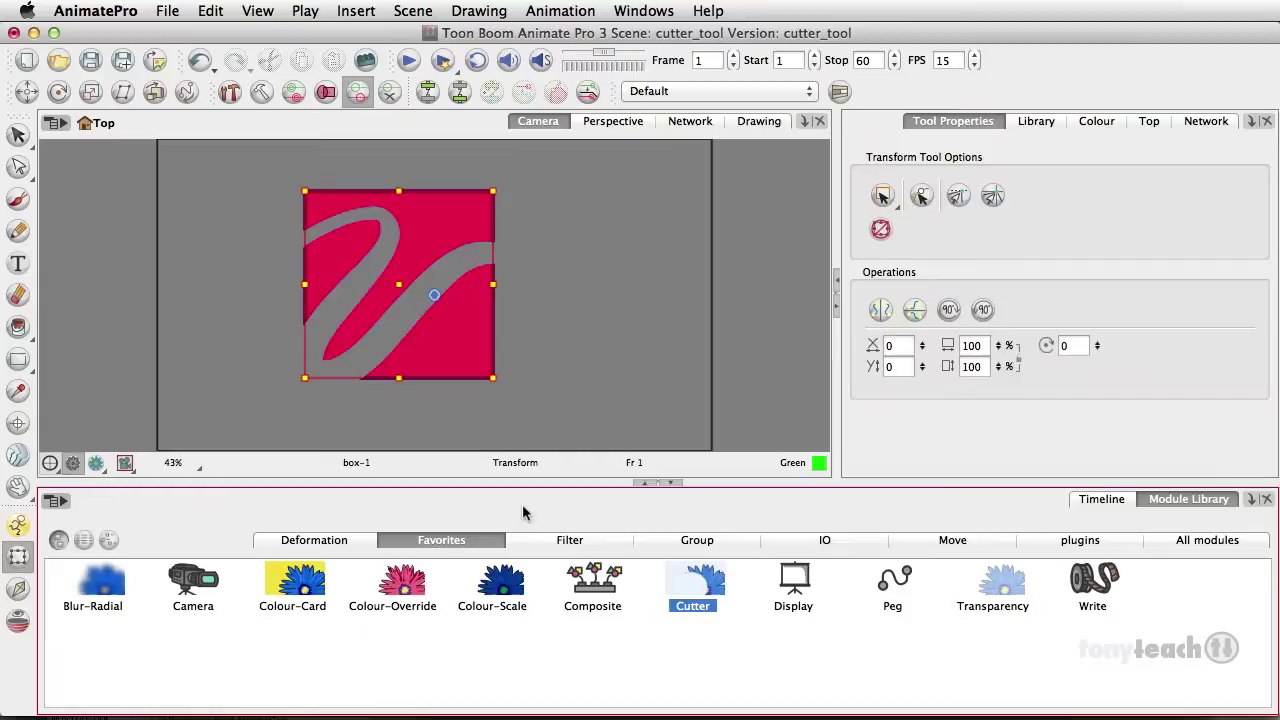
left_click(1092, 500)
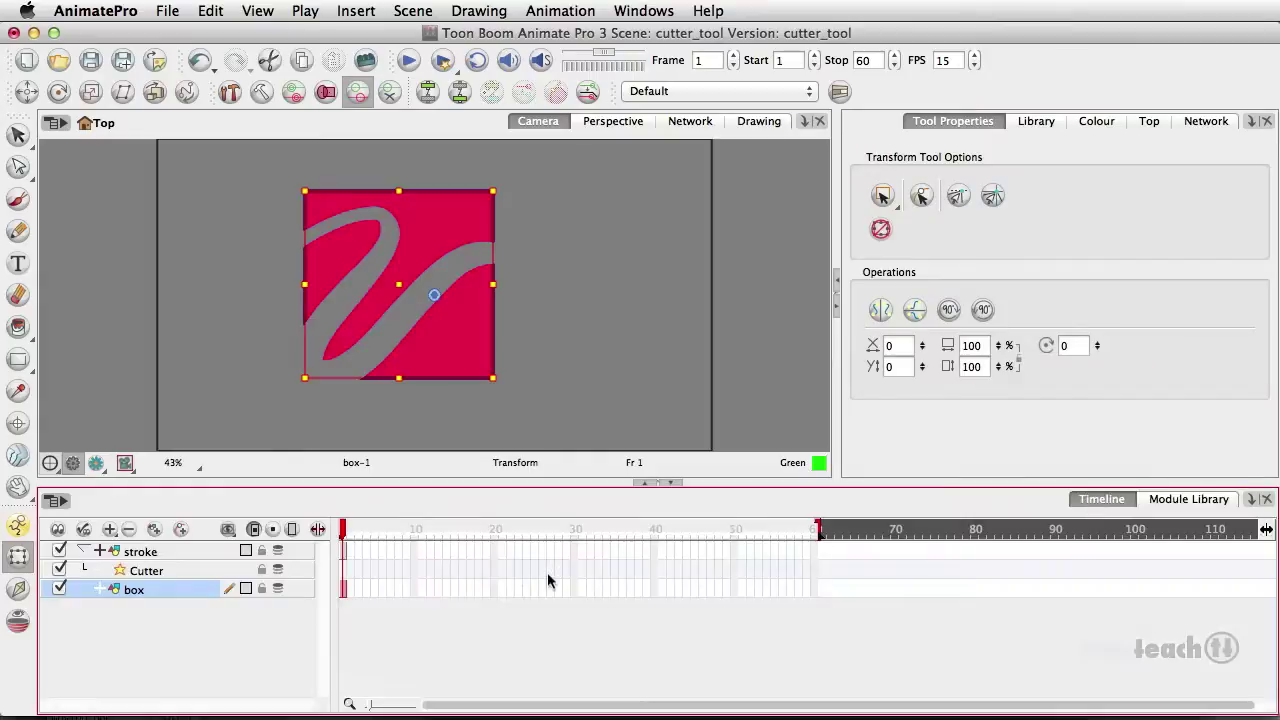
left_click(137, 574)
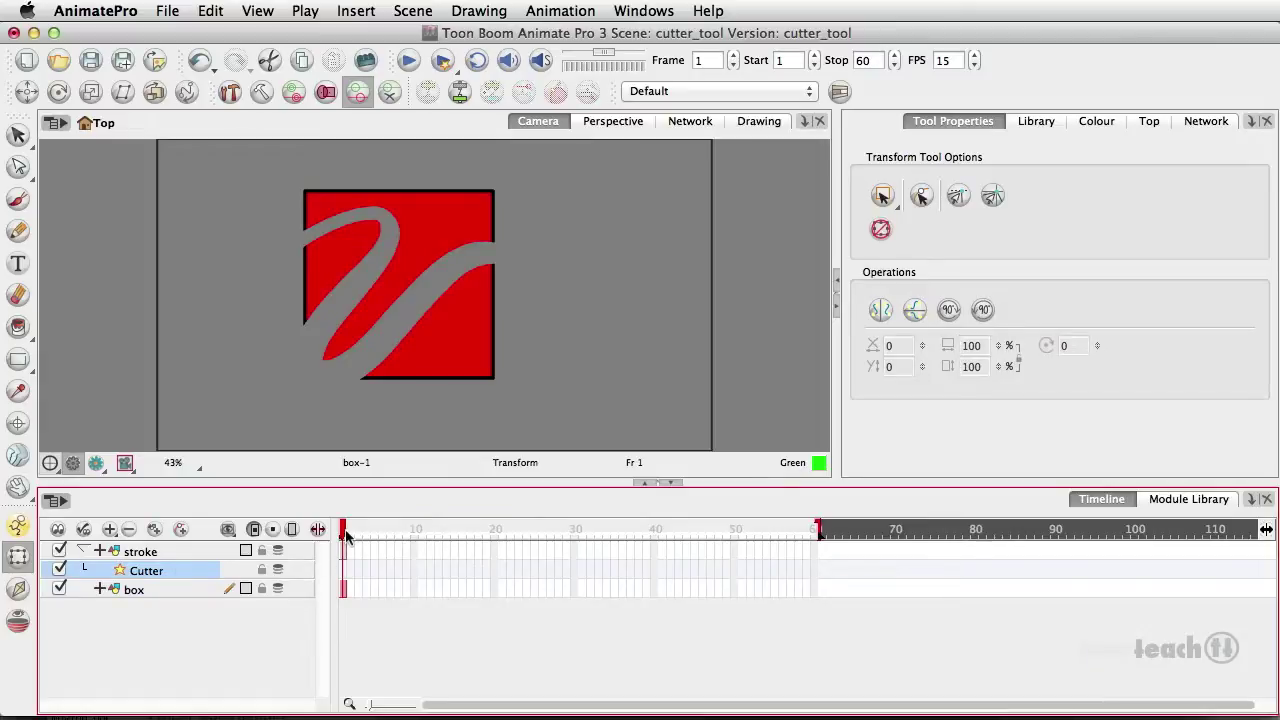
left_click_drag(346, 535, 734, 542)
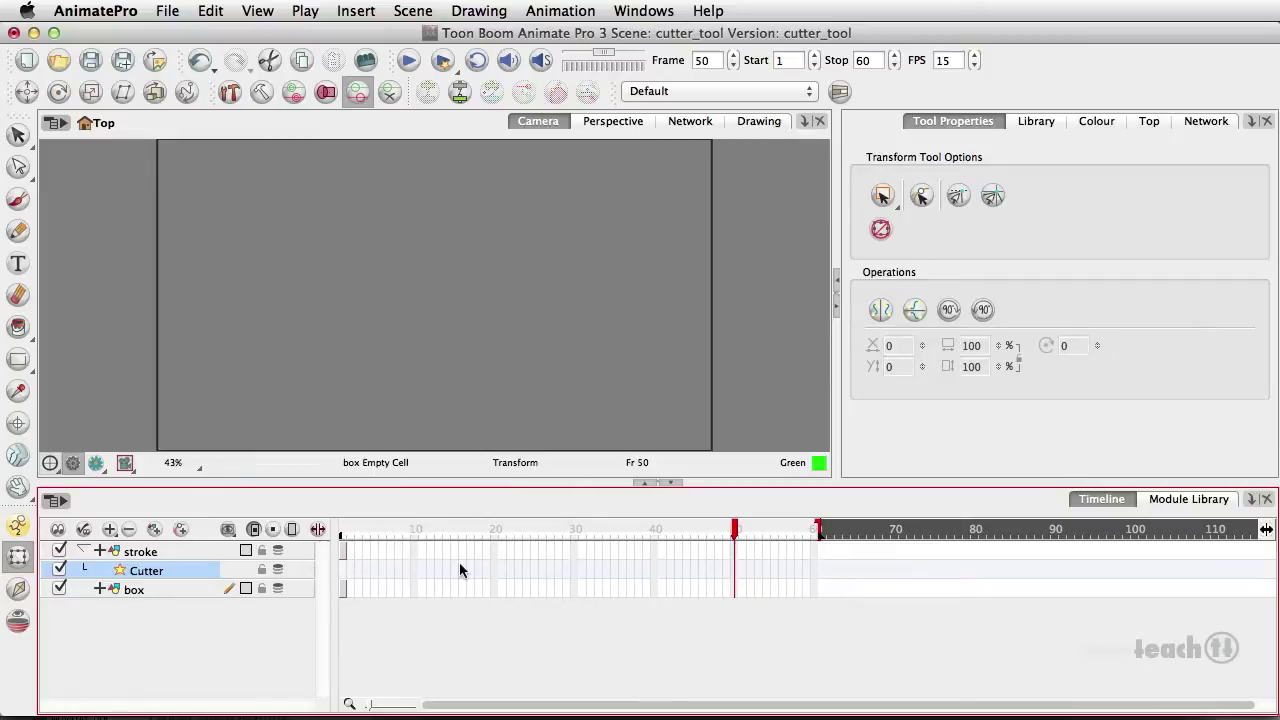
key("F5")
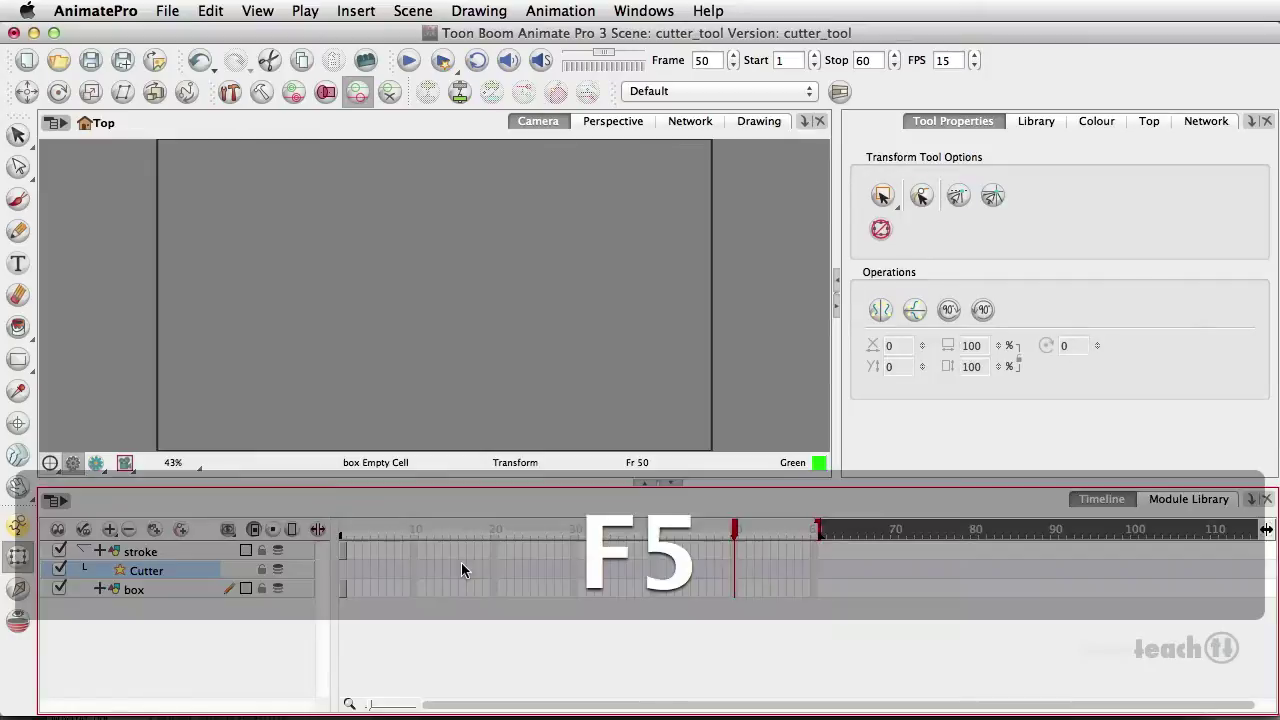
left_click(732, 550)
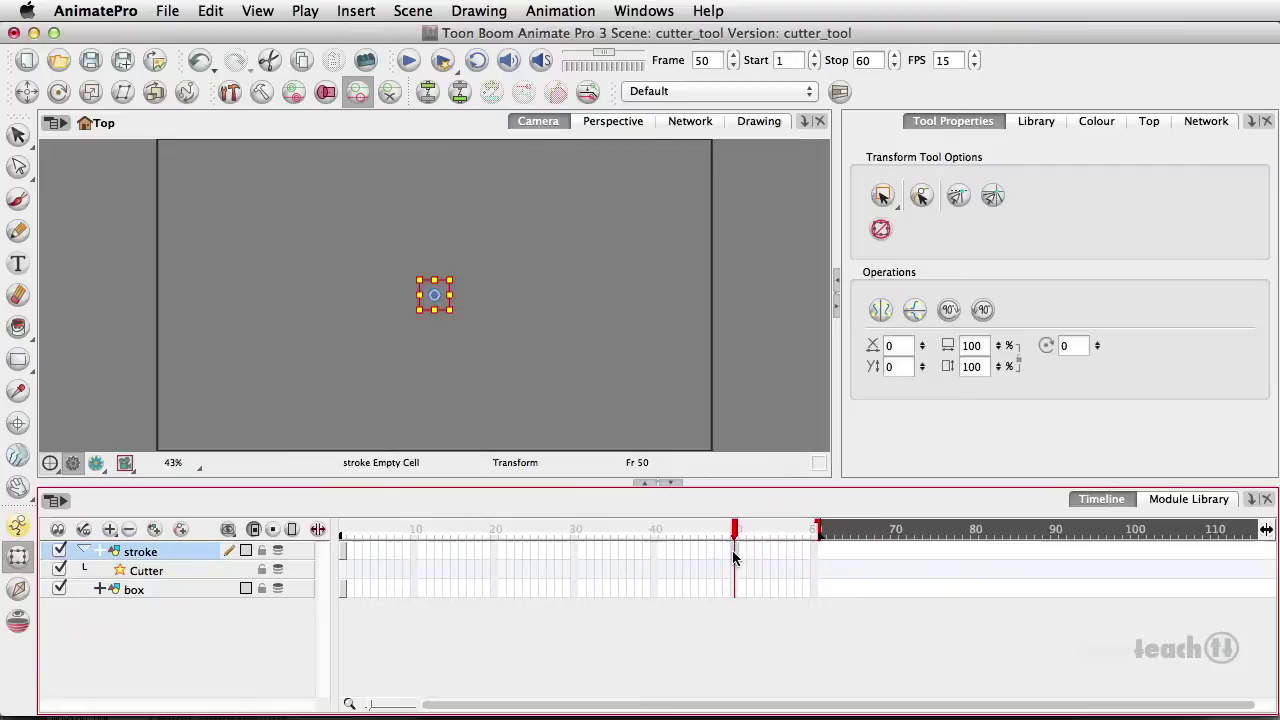
left_click(732, 588, "shift")
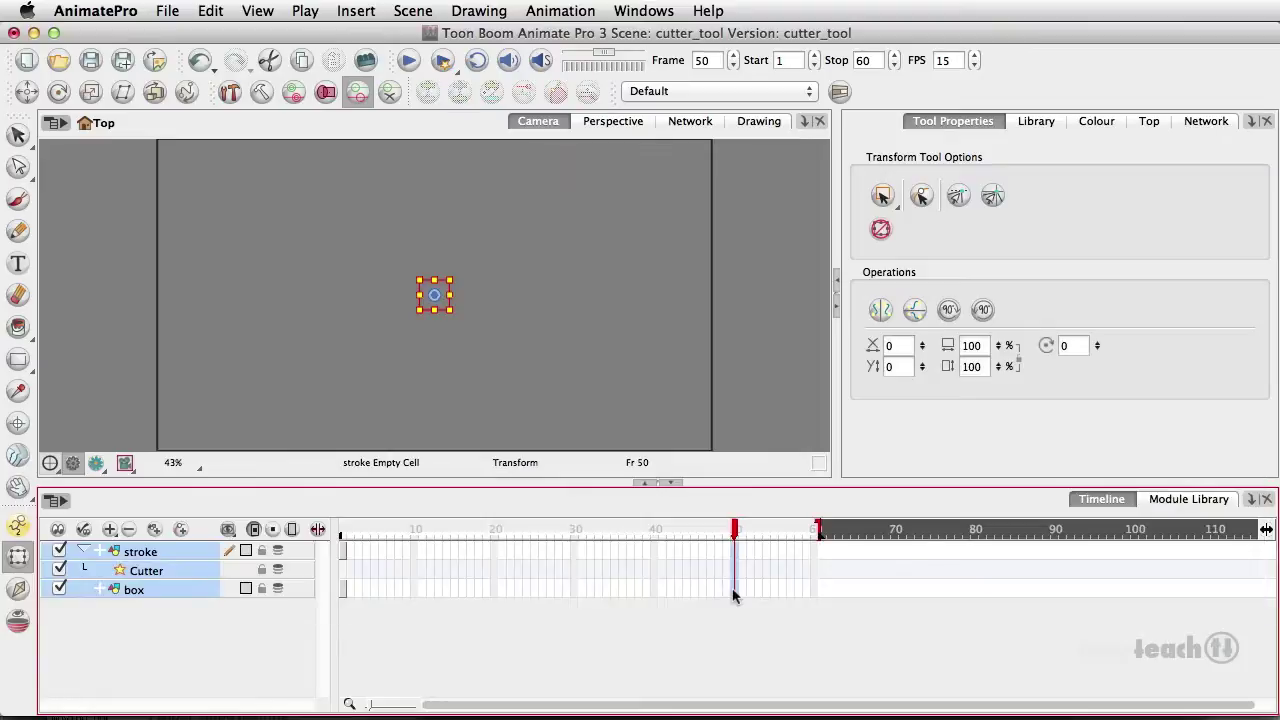
key("F5")
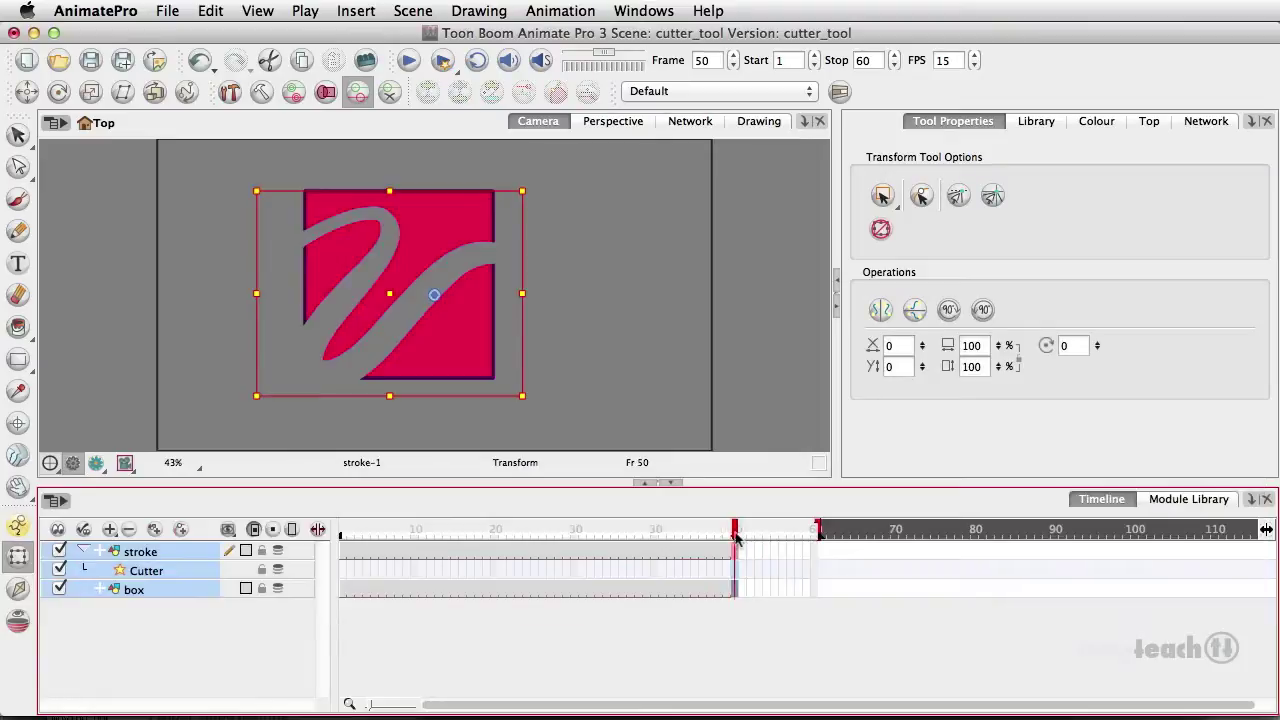
- At frame 1, turn on Animate mode and set a stroke keyframe with F6
left_click_drag(734, 530, 342, 535)
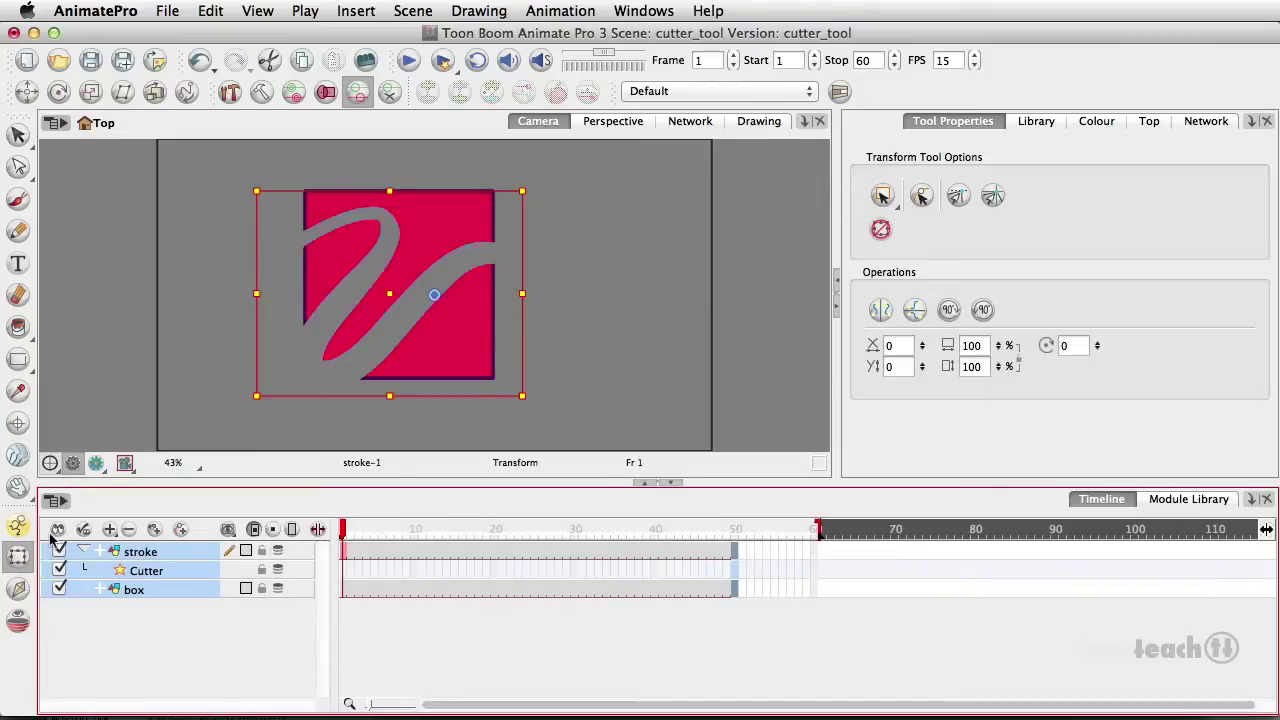
left_click(18, 528)
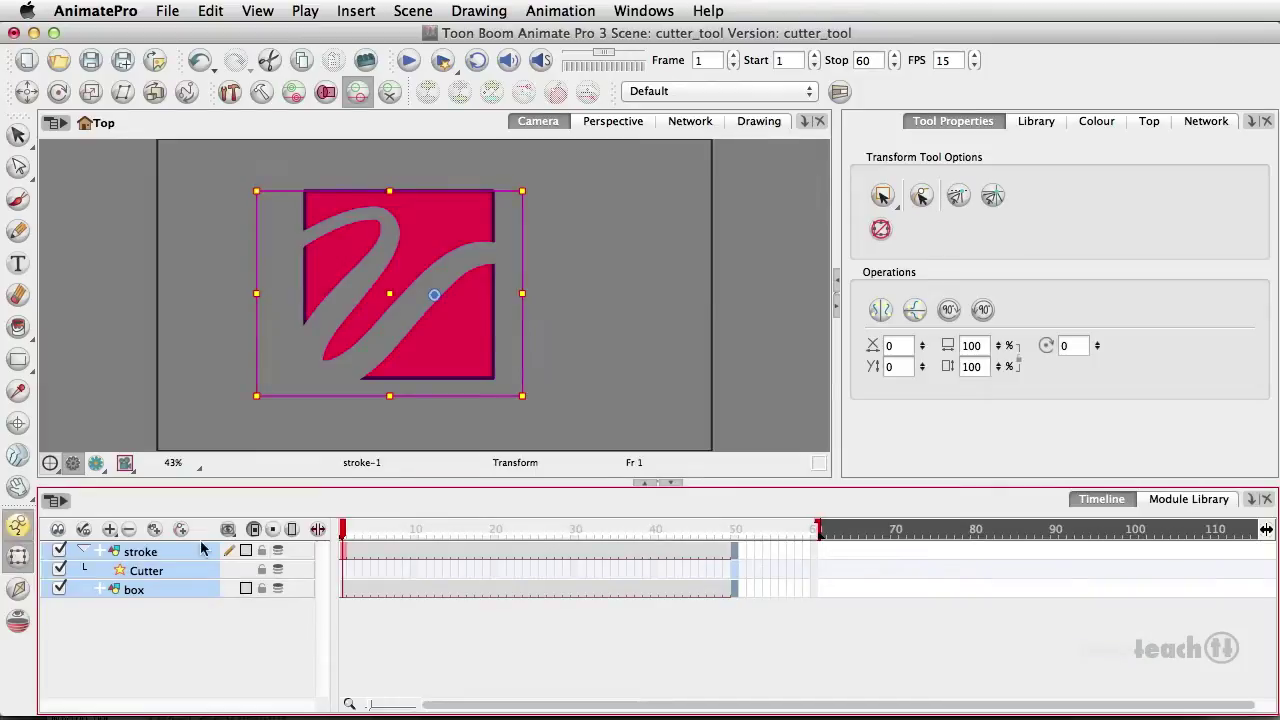
left_click(345, 558)
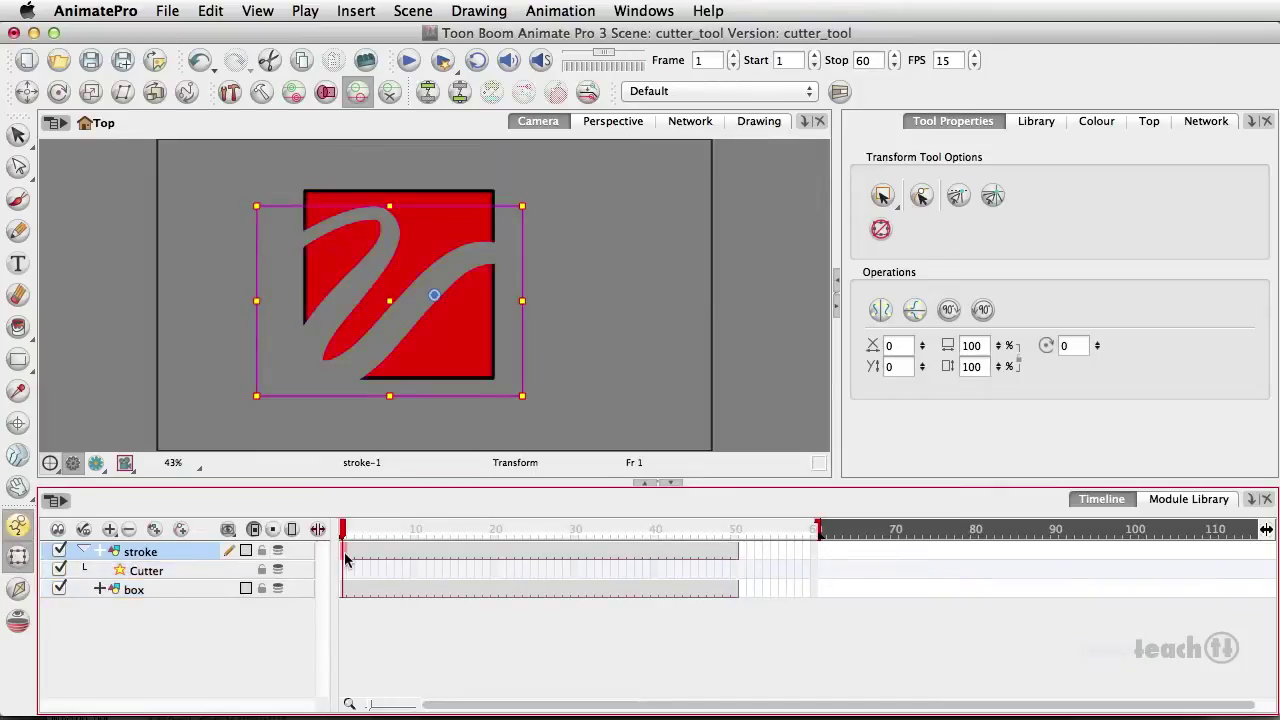
key("F6")
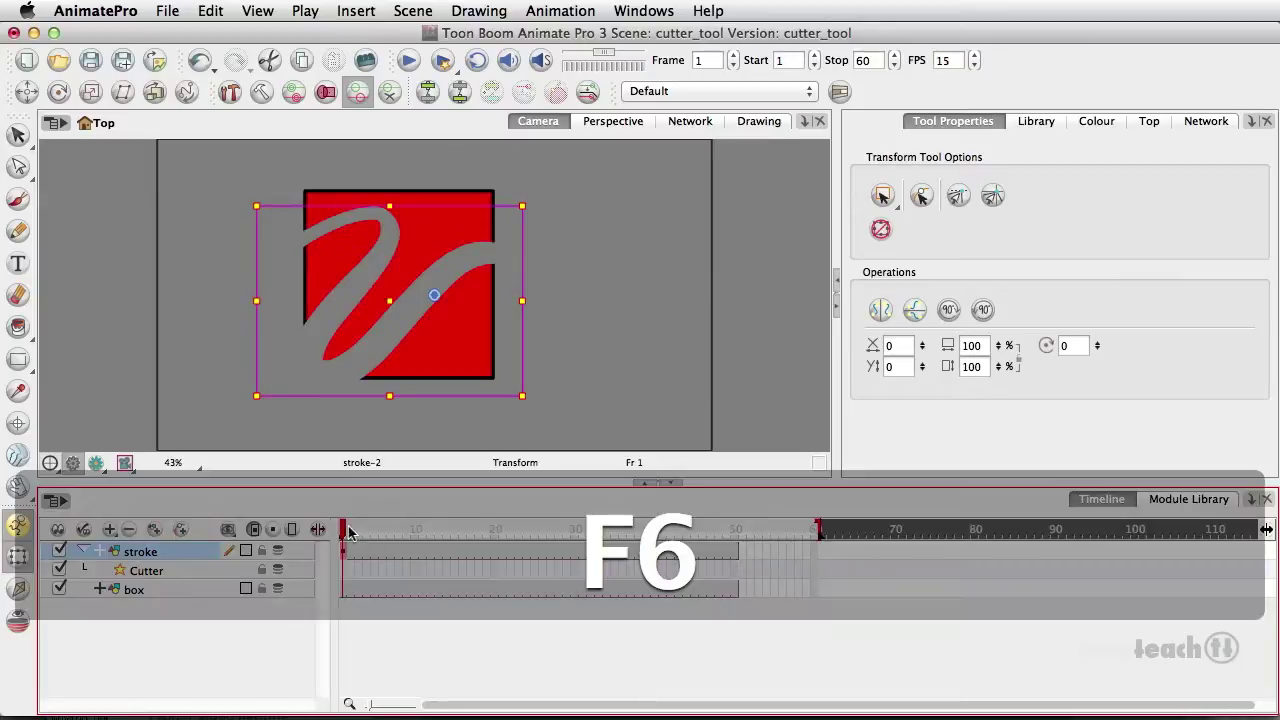
- At frame 39, rotate the stroke clockwise and shrink it, undoing a trial skew
left_click_drag(344, 531, 646, 545)
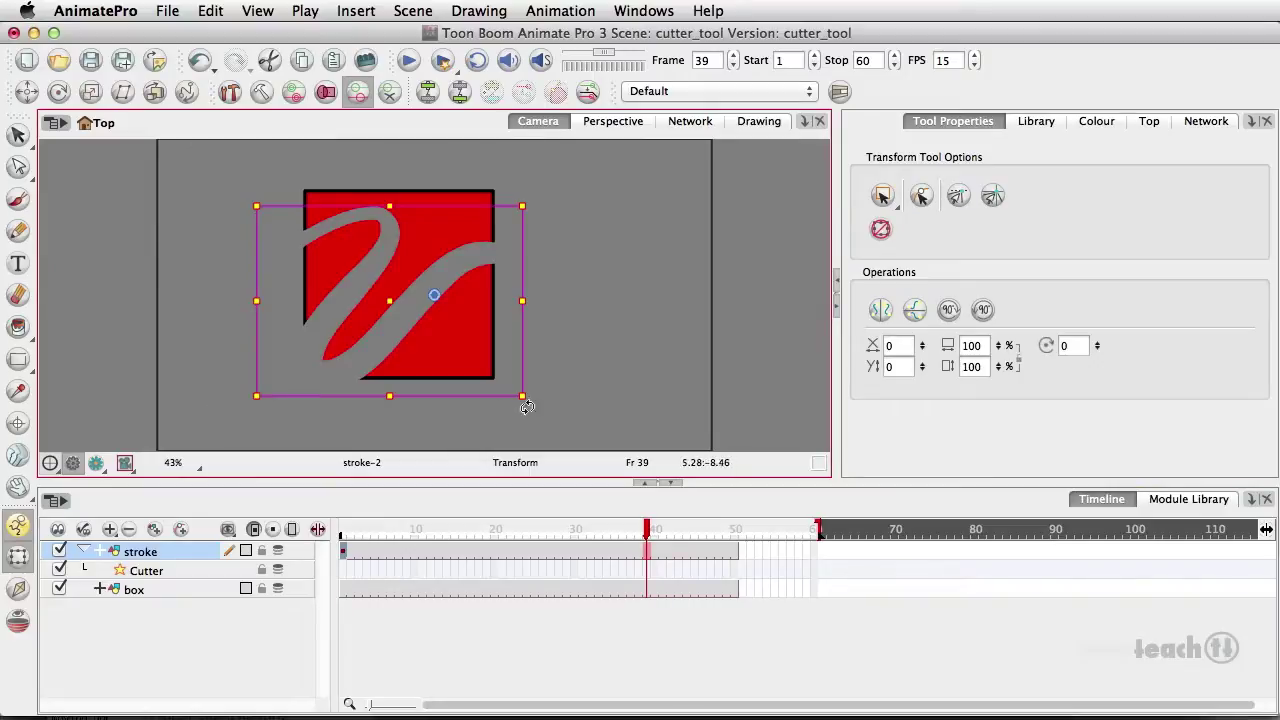
left_click_drag(524, 407, 564, 287)
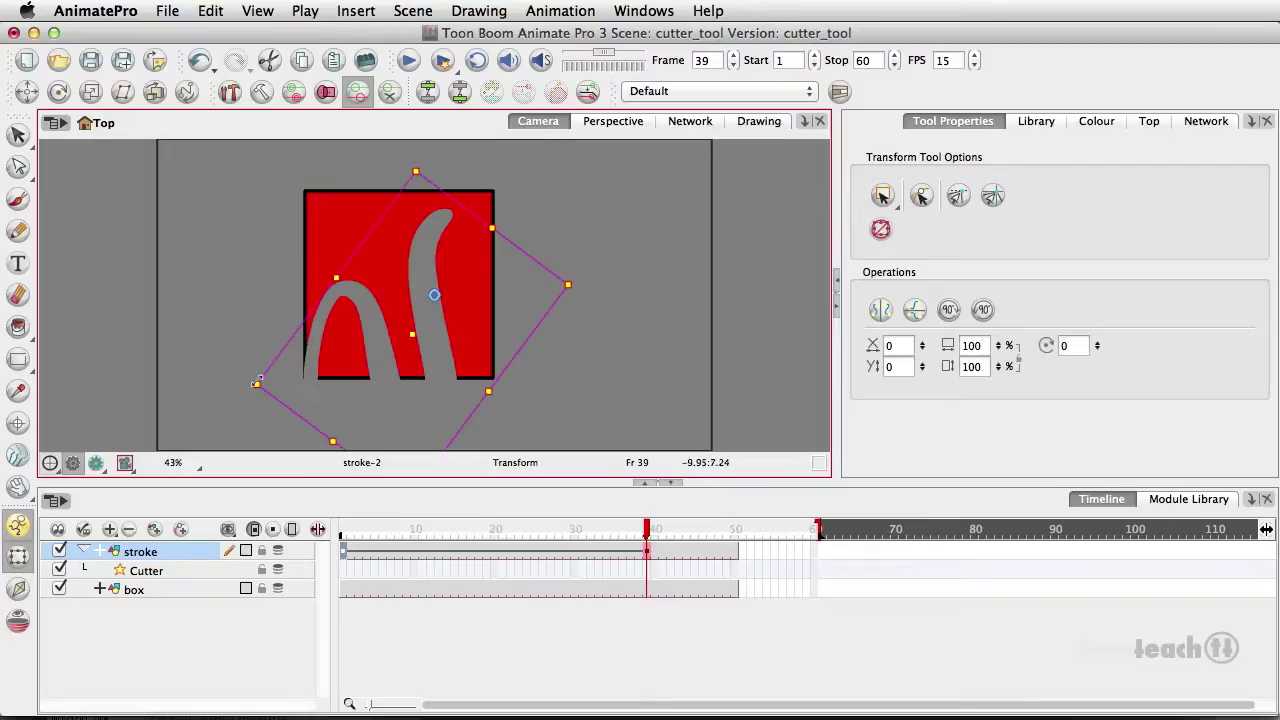
left_click_drag(257, 384, 316, 378)
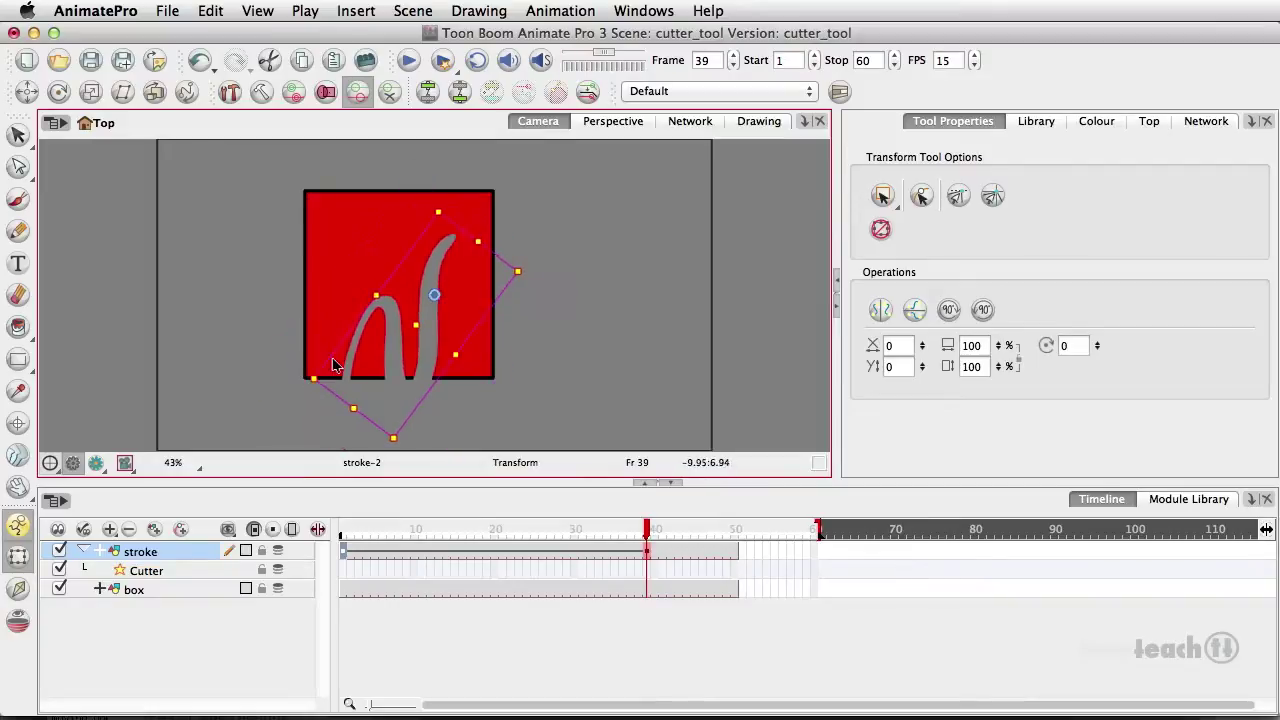
mouse_move(459, 237)
left_mouse_down()
mouse_move(478, 262)
mouse_move(464, 289)
left_mouse_up()
key("Escape")
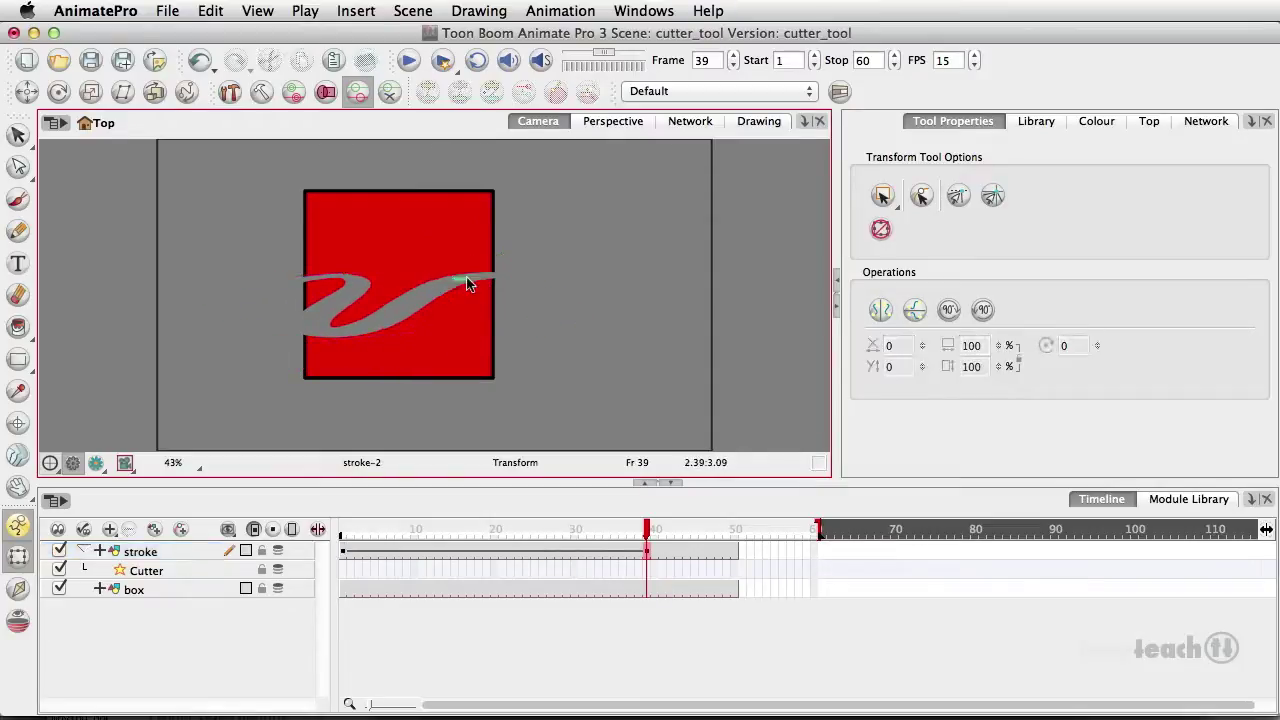
left_click_drag(236, 320, 300, 330)
key("Escape")
left_click(323, 320)
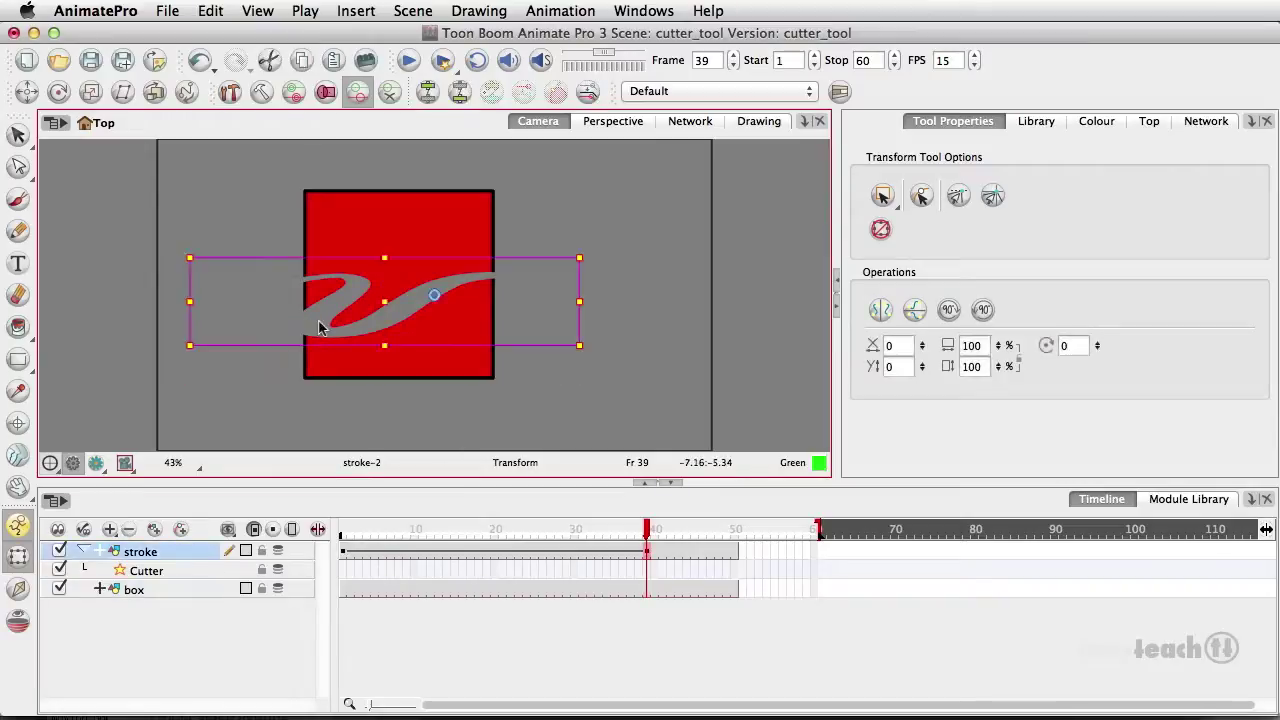
key("Escape")
left_click(380, 318)
left_click_drag(534, 257, 577, 257)
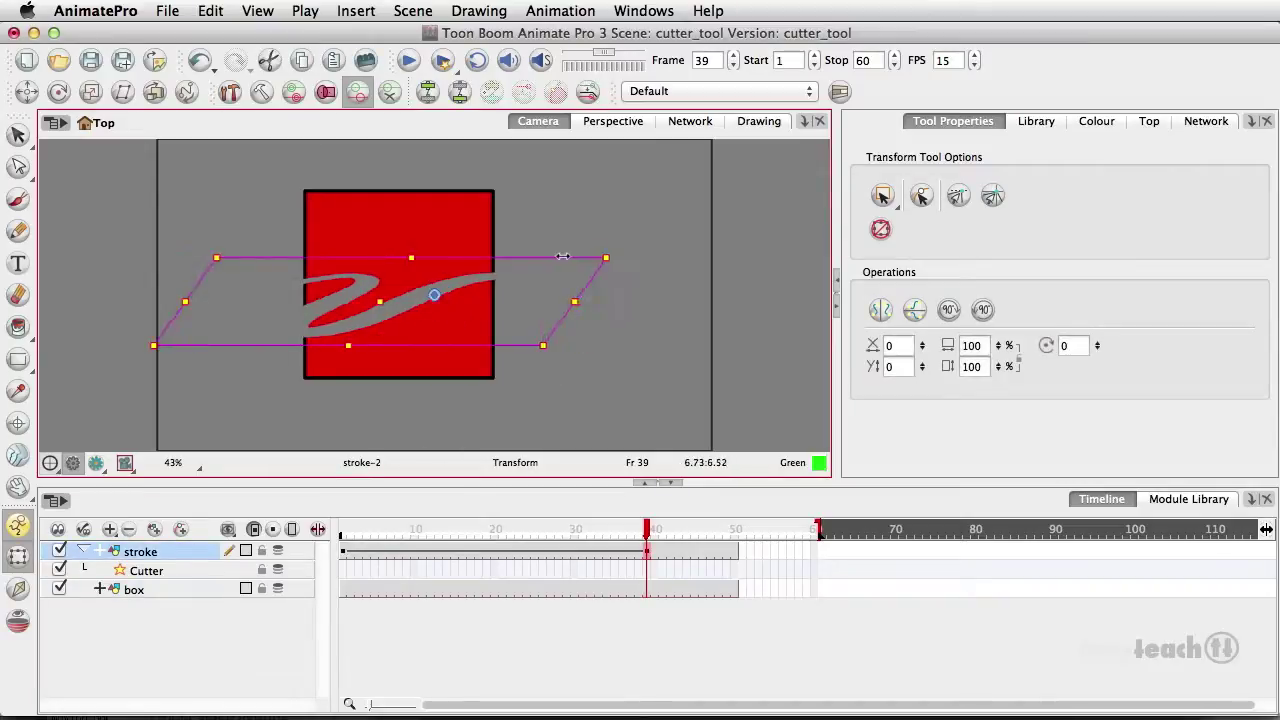
key("super+z")
- At frame 25, move the stroke up and stretch it into a U shape, checking frame 19
mouse_move(645, 548)
left_mouse_down()
mouse_move(336, 537)
mouse_move(533, 530)
left_mouse_up()
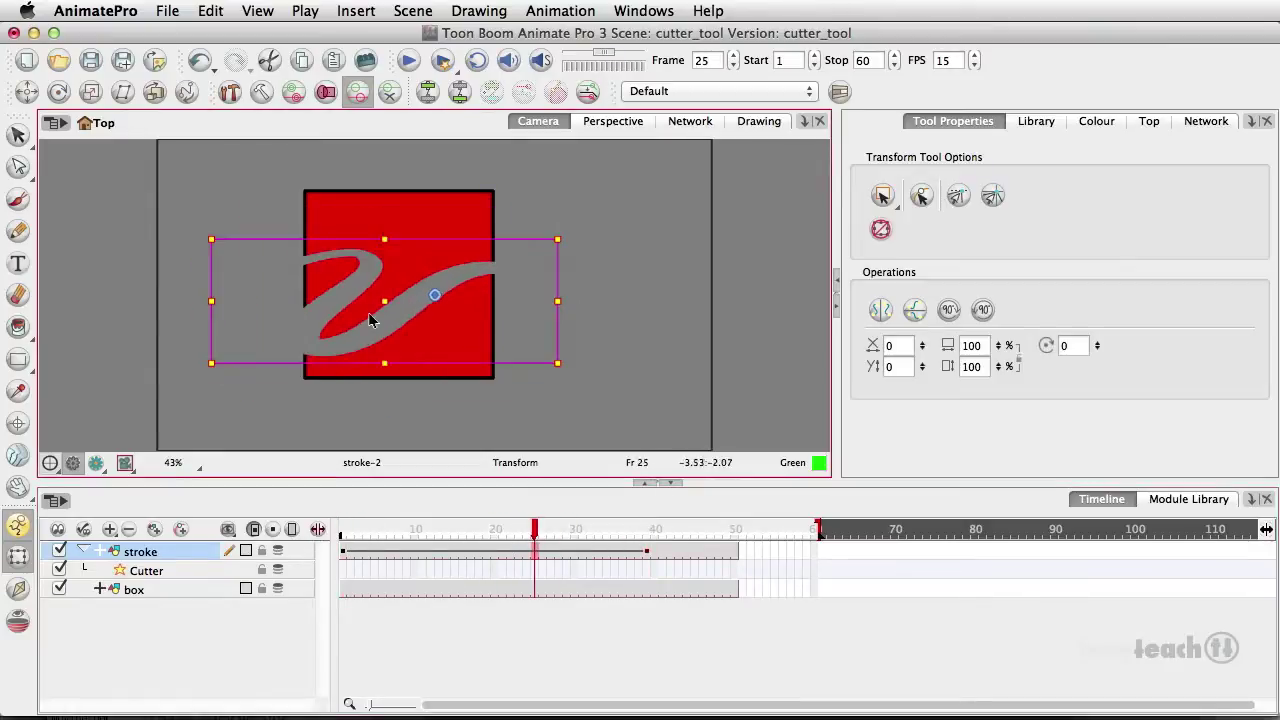
mouse_move(386, 307)
left_mouse_down()
mouse_move(388, 404)
mouse_move(385, 240)
left_mouse_up()
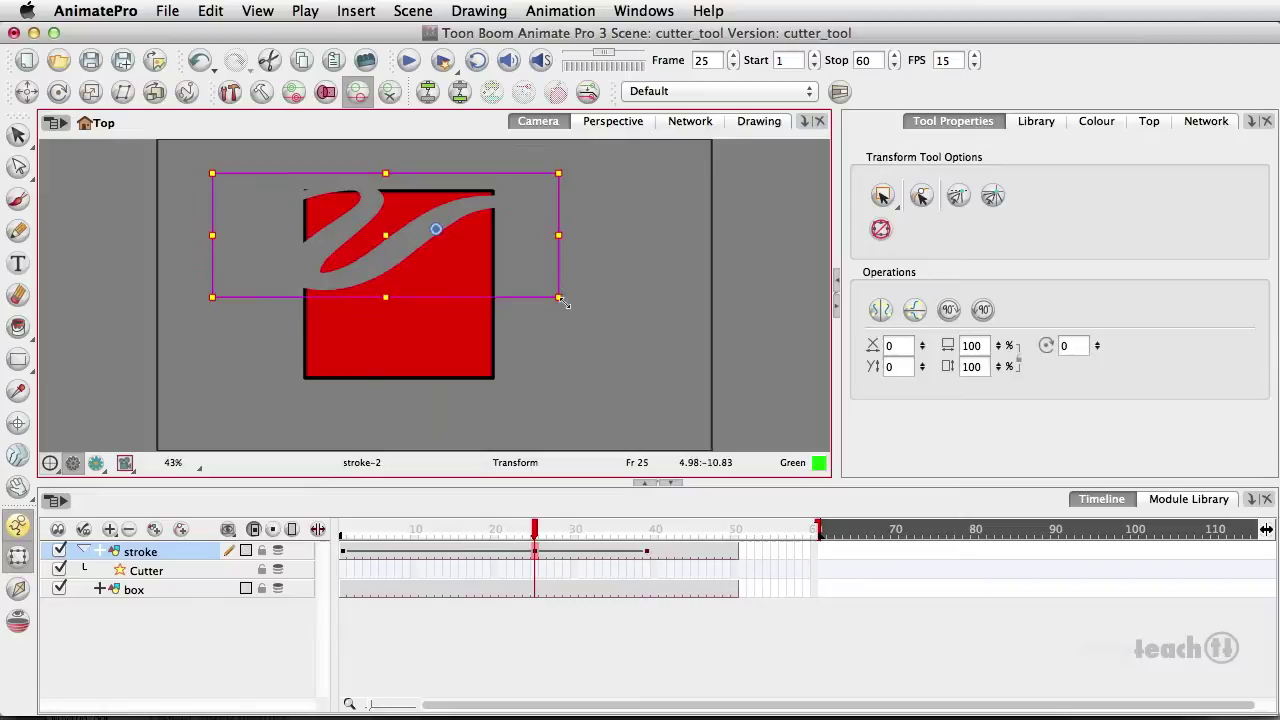
left_click_drag(558, 297, 539, 370)
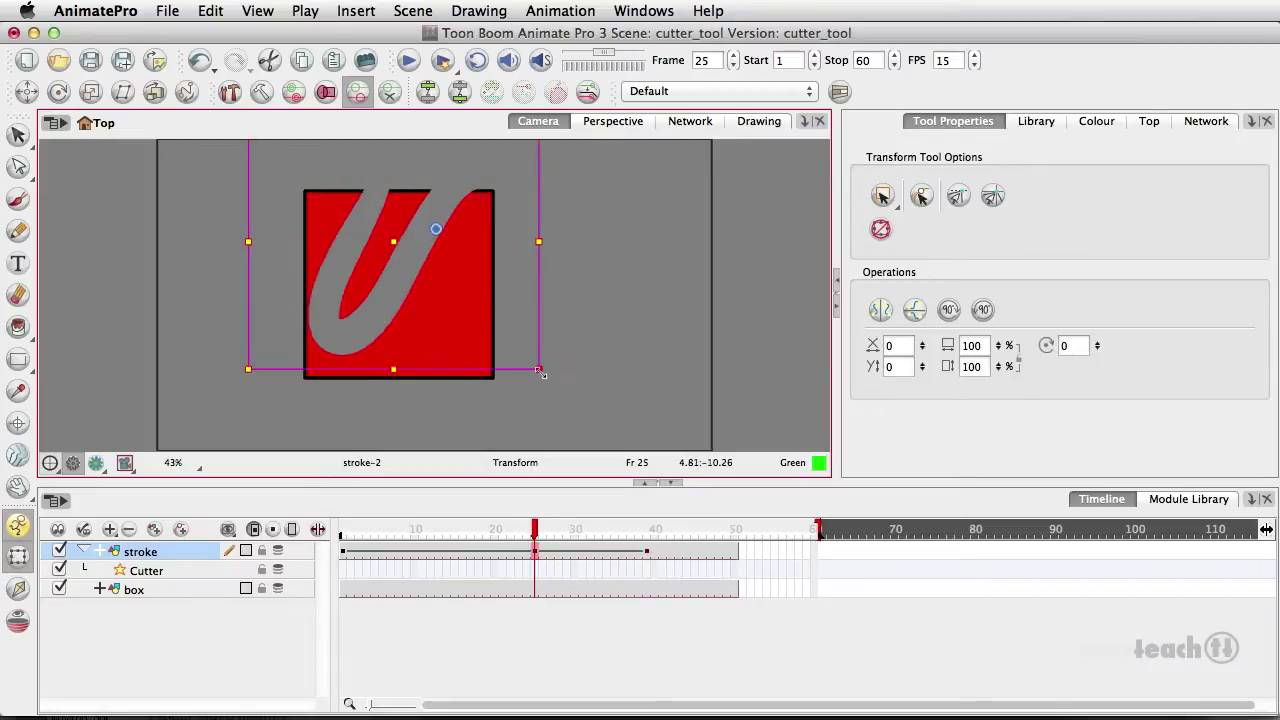
mouse_move(534, 535)
left_mouse_down()
mouse_move(343, 540)
mouse_move(679, 545)
mouse_move(306, 557)
mouse_move(614, 557)
mouse_move(302, 553)
left_mouse_up()
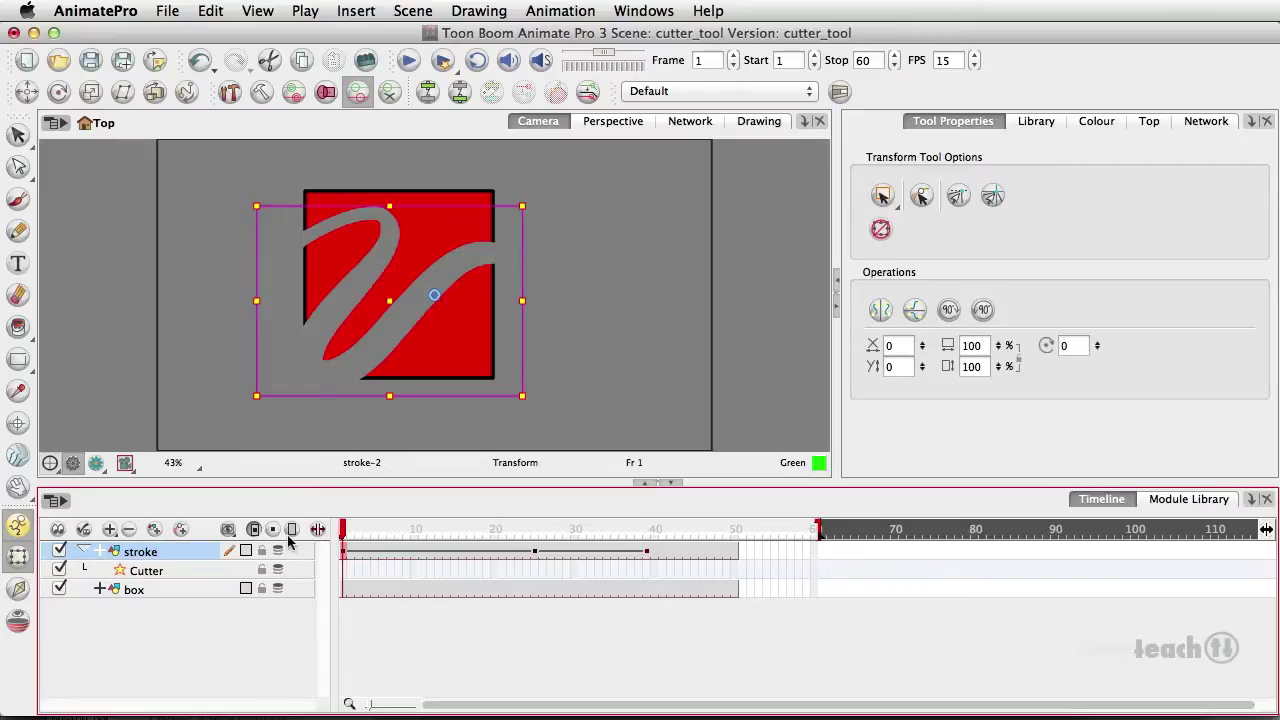
left_click(160, 571)
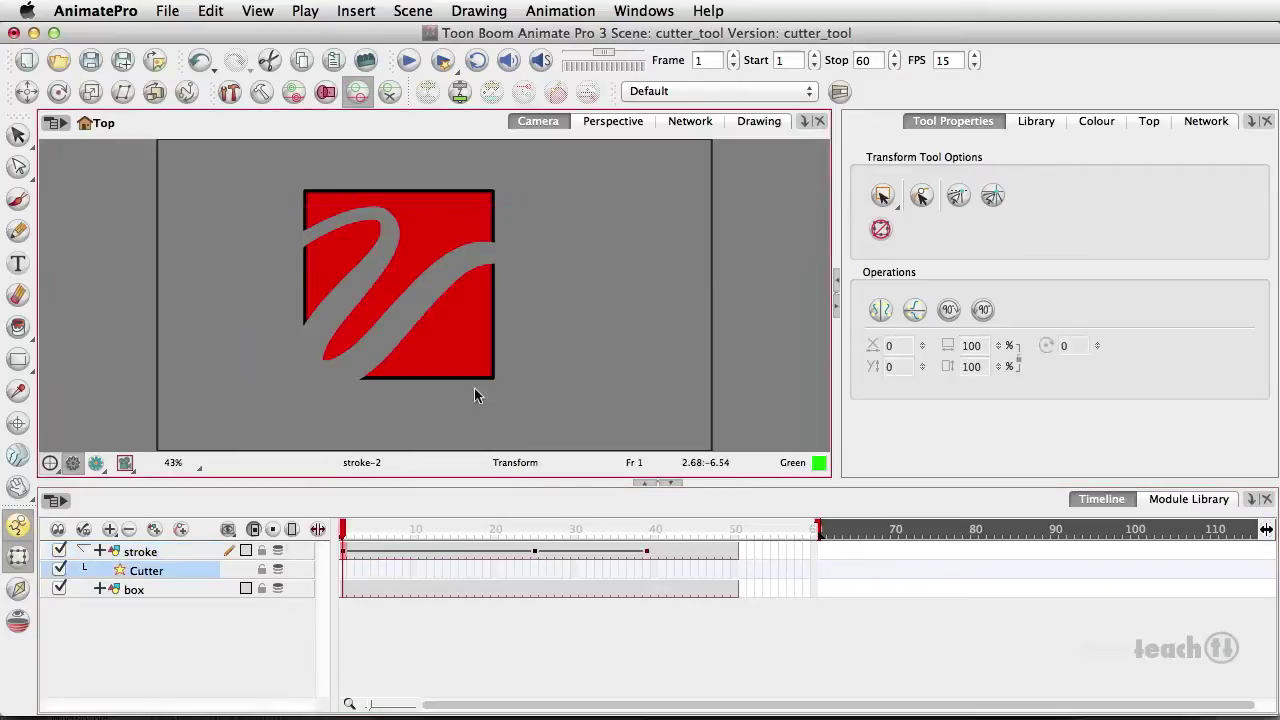
double_click(168, 577)
left_click(608, 397)
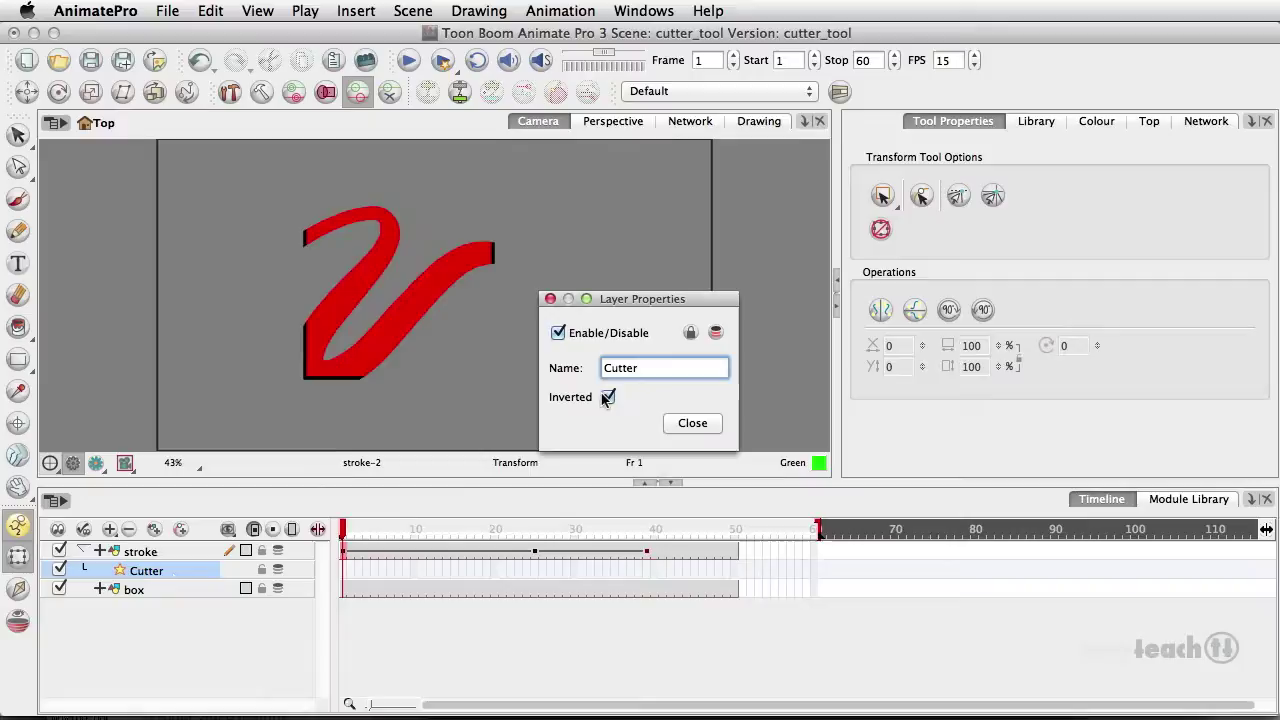
left_click(688, 427)
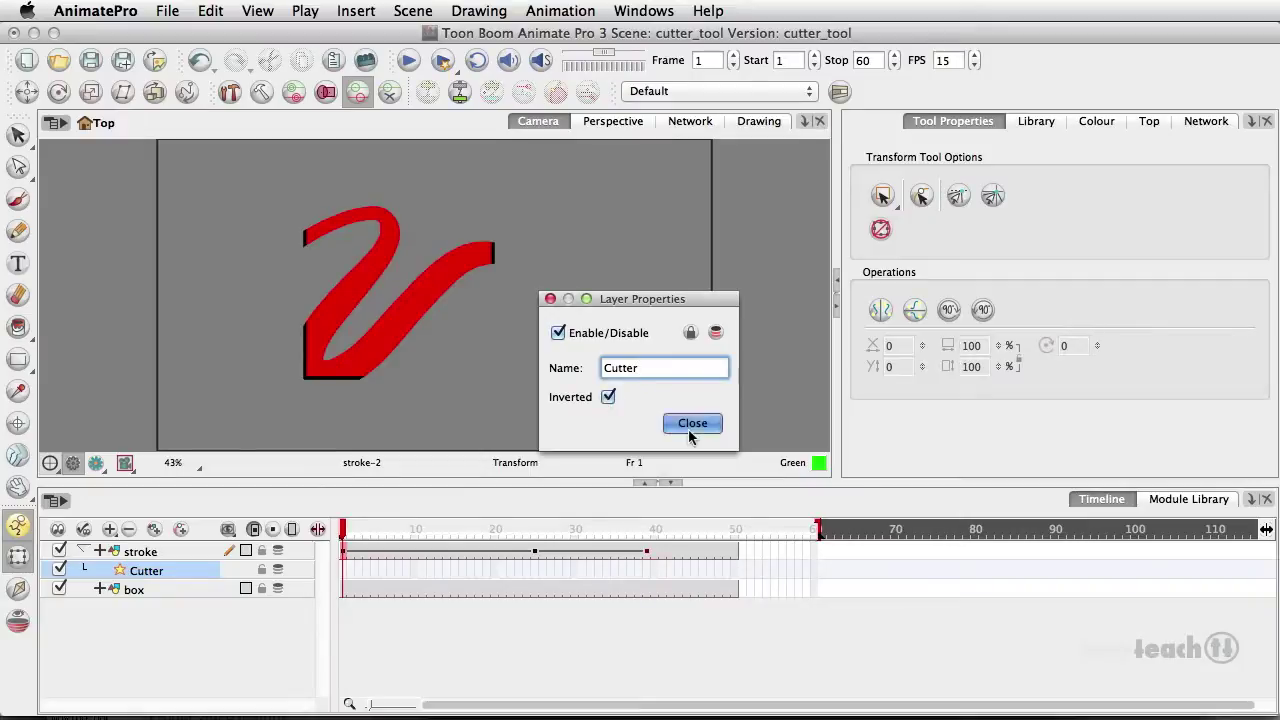
mouse_move(353, 535)
left_mouse_down()
mouse_move(672, 533)
mouse_move(215, 548)
left_mouse_up()
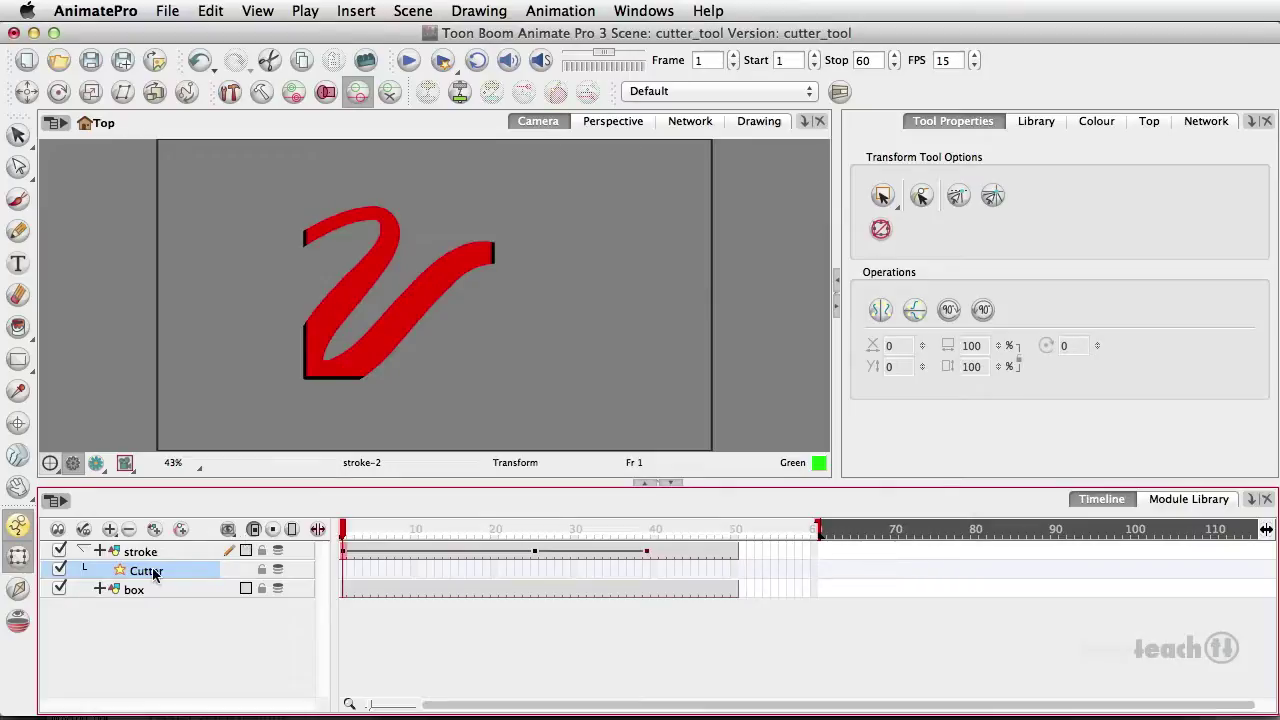
key("super+z")
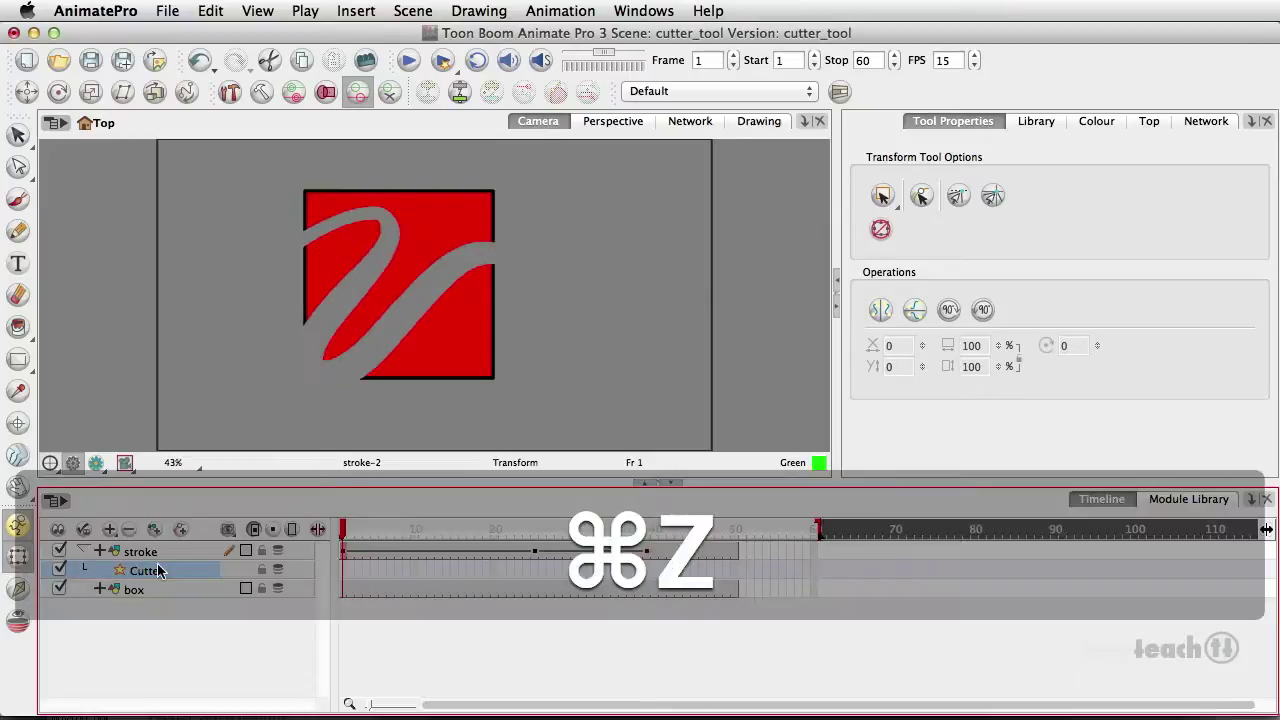